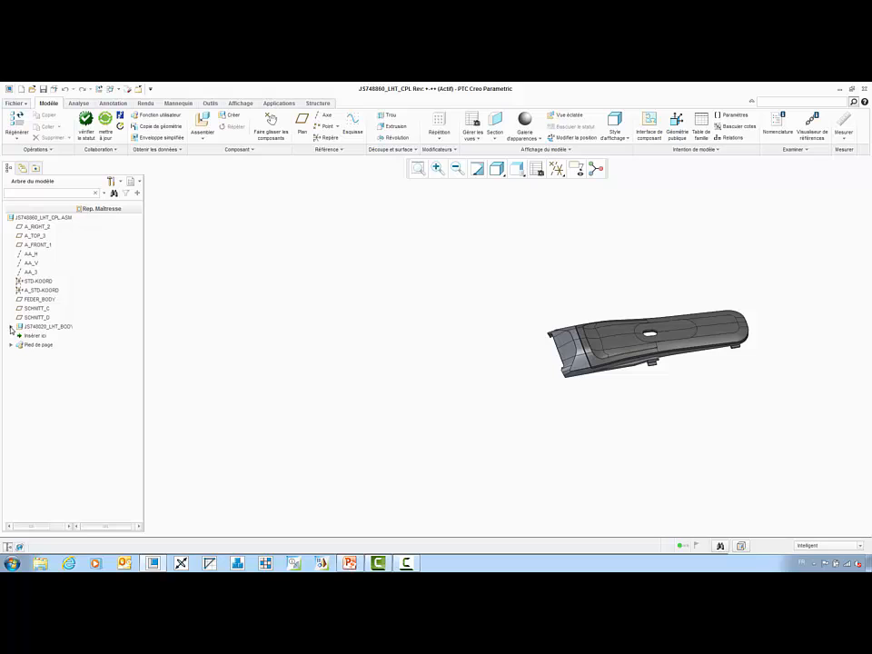
Expand the JS748020_LHT_BODY subassembly and activate the part JS748020_LHT_BODY_HARD within the main assembly.
click(11, 326)
click(20, 417)
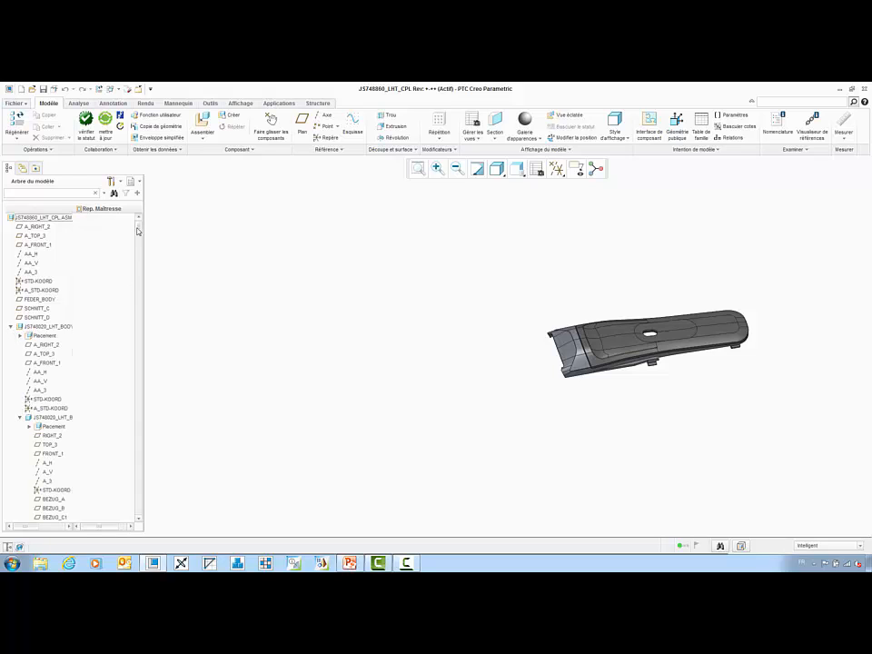
right_click(27, 417)
click(54, 168)
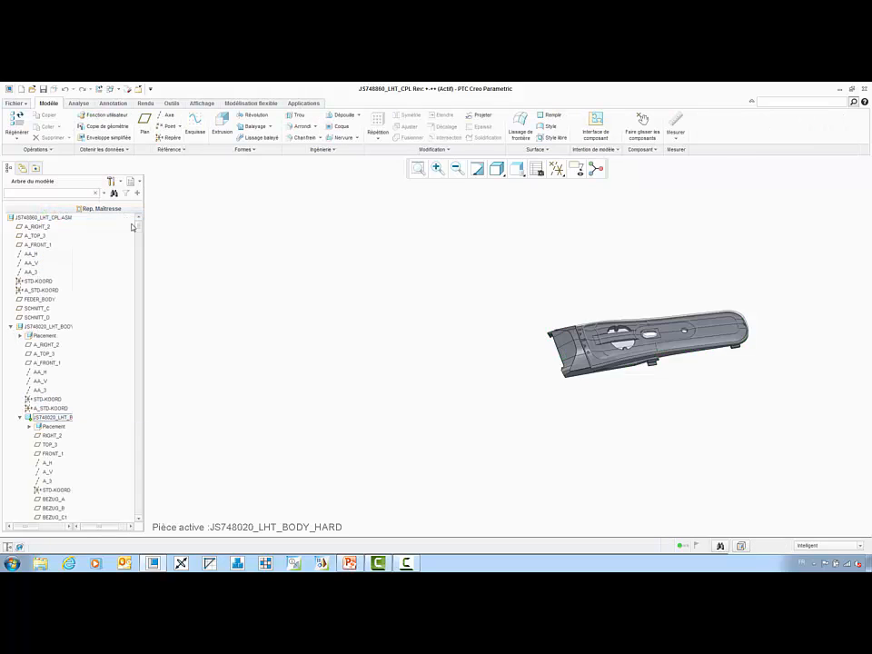
Select all surfaces of one tall boss in the end pocket and recognize its identical copies as a geometry pattern with Flexible Modeling.
drag(138, 256, 138, 515)
scroll(218, 352, up, 2)
middle_drag(470, 328, 519, 356)
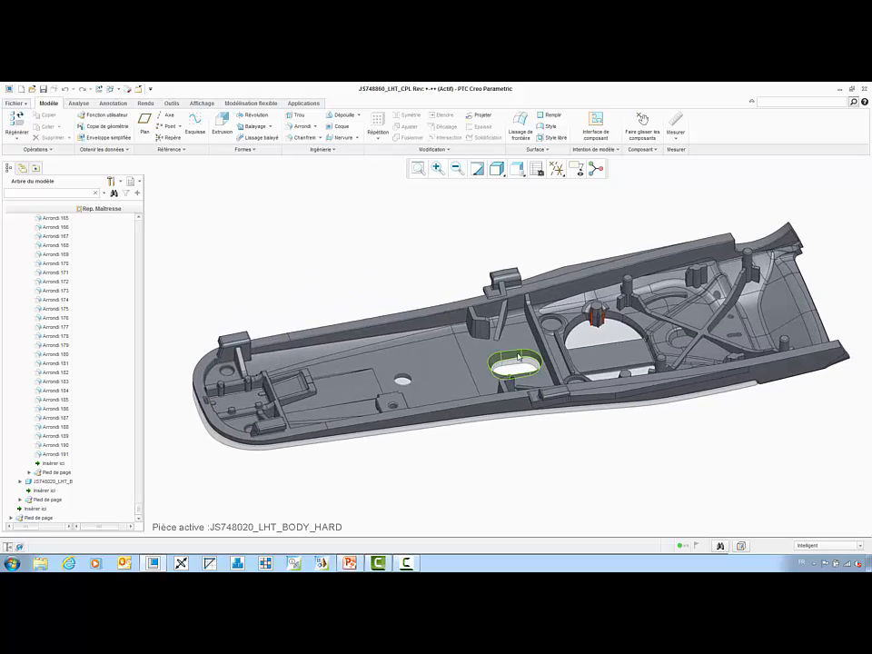
scroll(195, 362, down, 6)
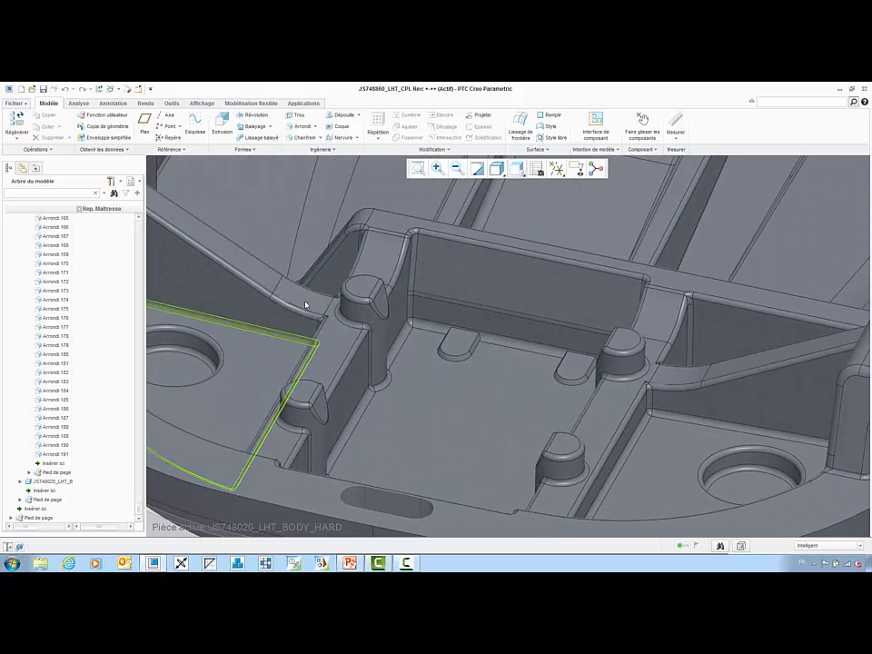
click(252, 103)
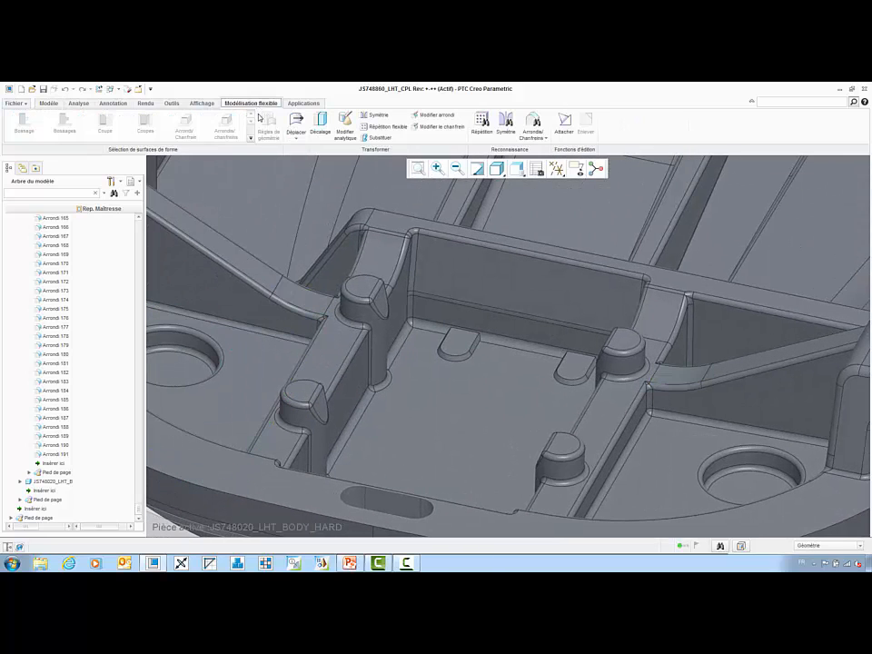
click(378, 346)
click(66, 131)
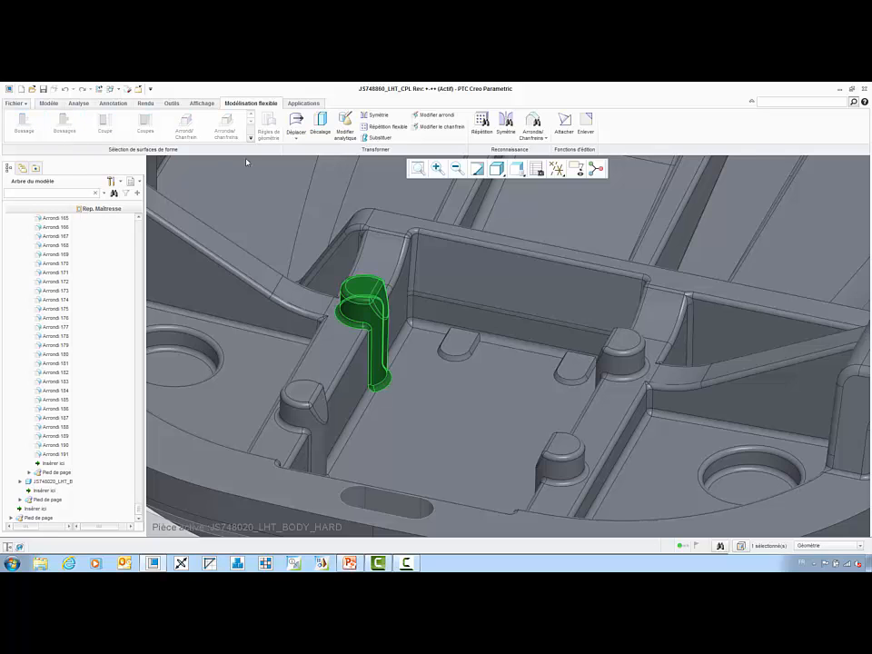
click(473, 133)
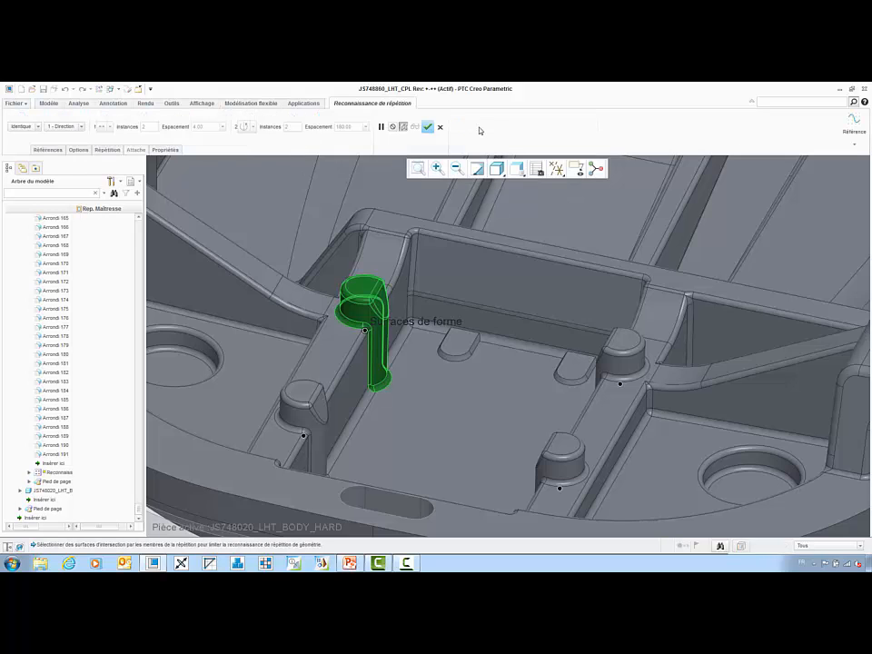
Move the side surfaces of the recognized tall boss by 0.20 toward the pocket's centre, using the Move dragger.
click(377, 336)
middle_drag(376, 332, 378, 305)
scroll(379, 303, down, 3)
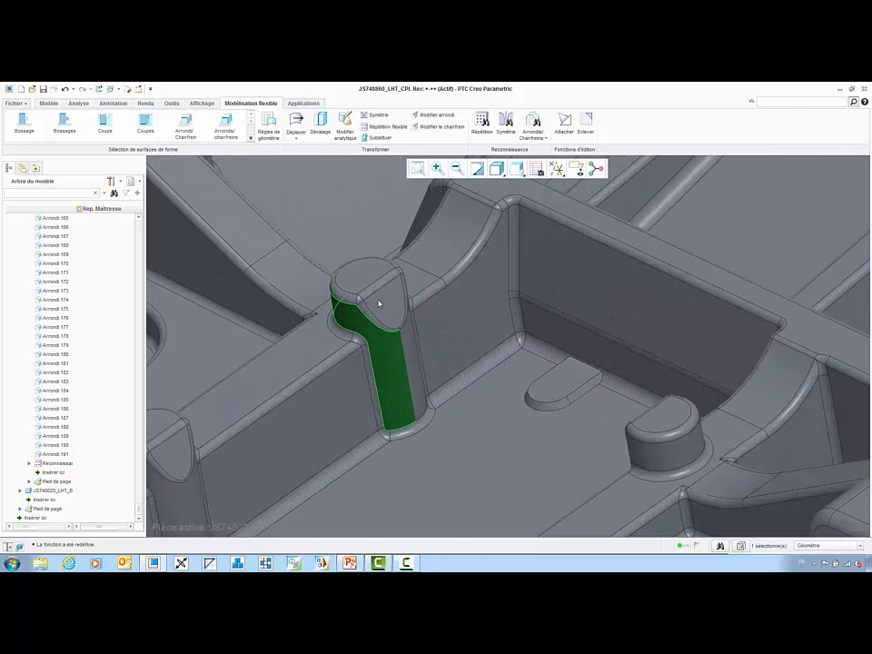
click(303, 129)
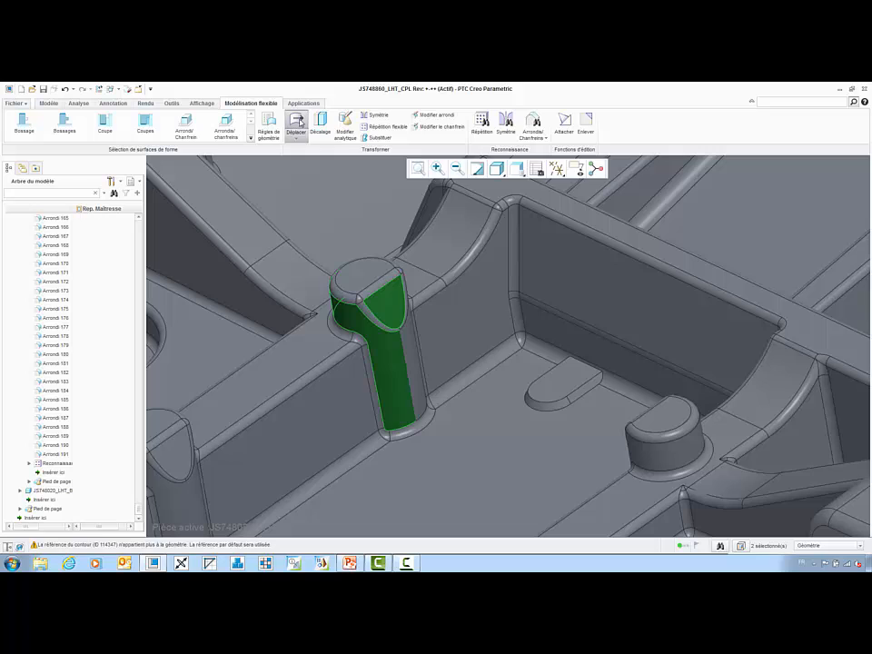
click(556, 225)
drag(592, 240, 651, 265)
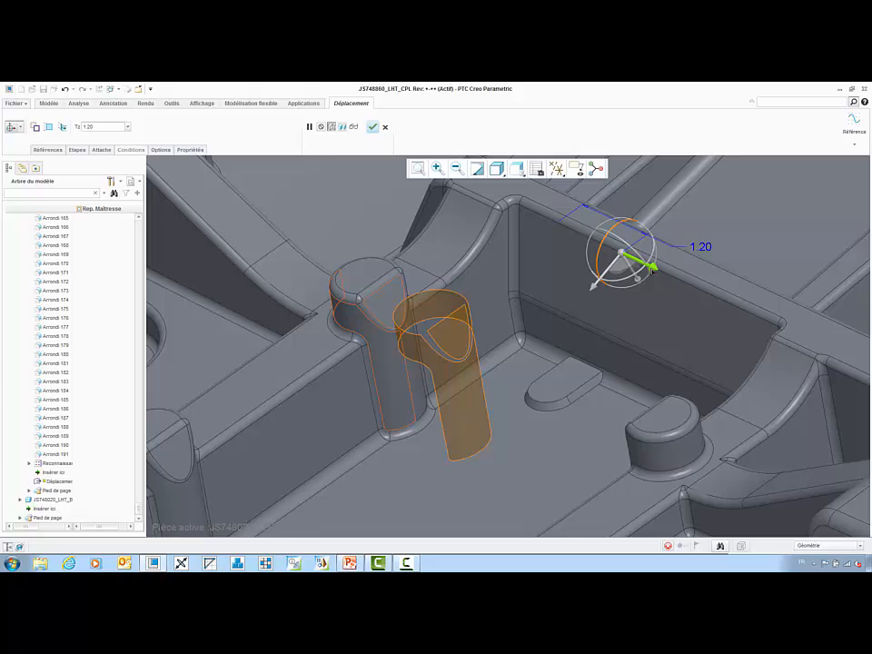
middle_drag(551, 317, 509, 304)
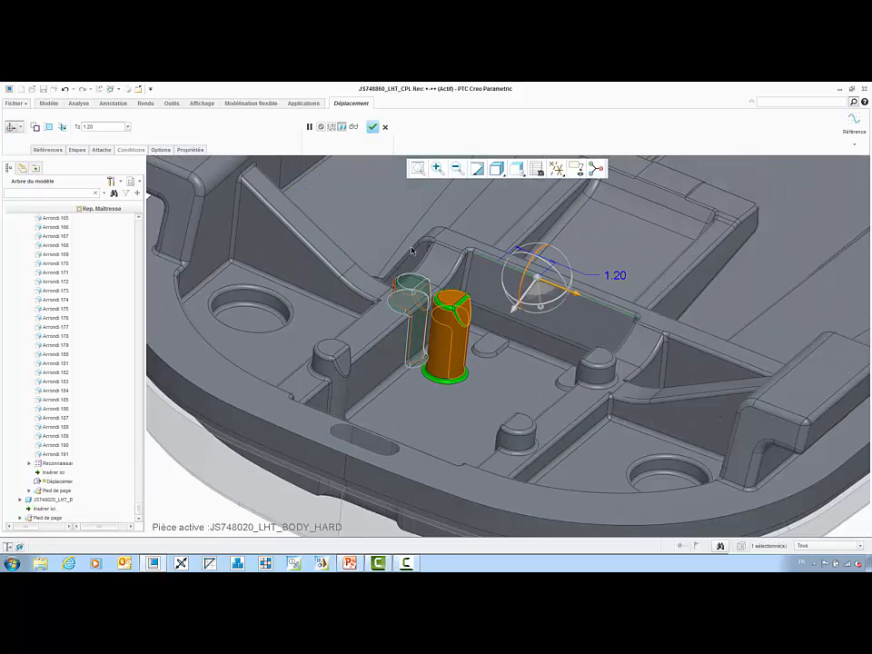
key(Return)
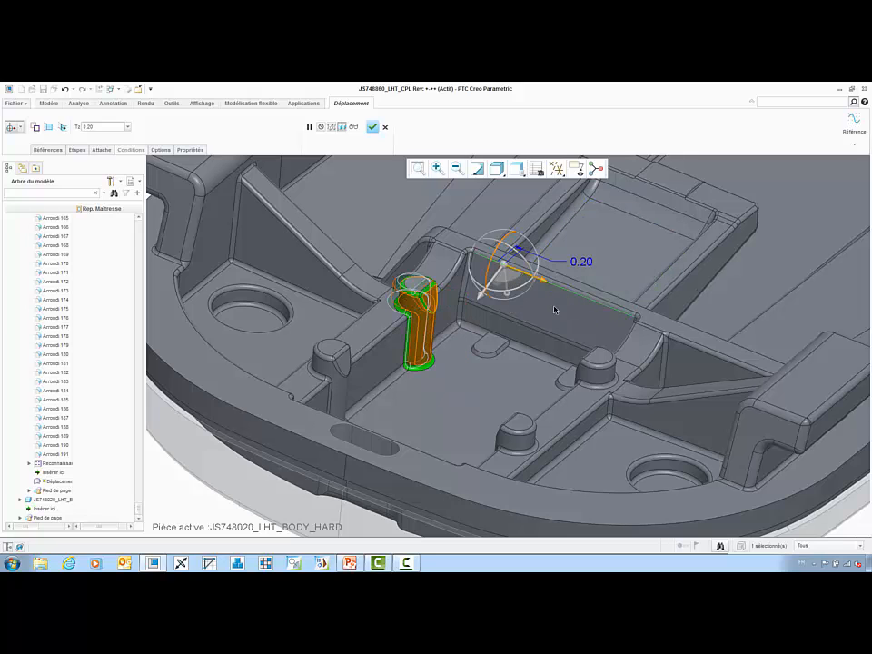
Propagate the boss's move to the other members of the recognized pattern and complete the Move feature.
right_click(512, 335)
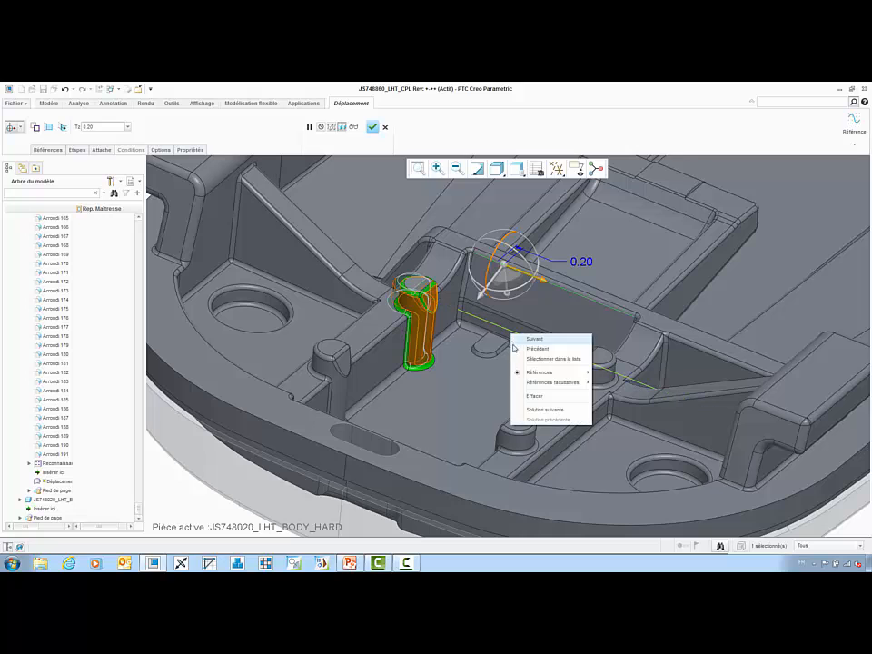
mouse_move(551, 385)
click(615, 387)
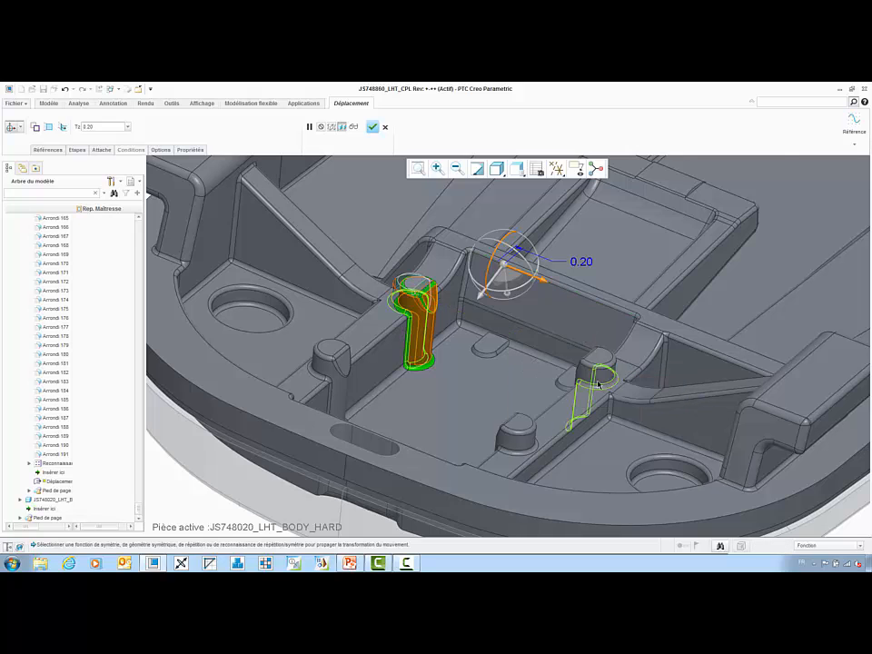
click(72, 462)
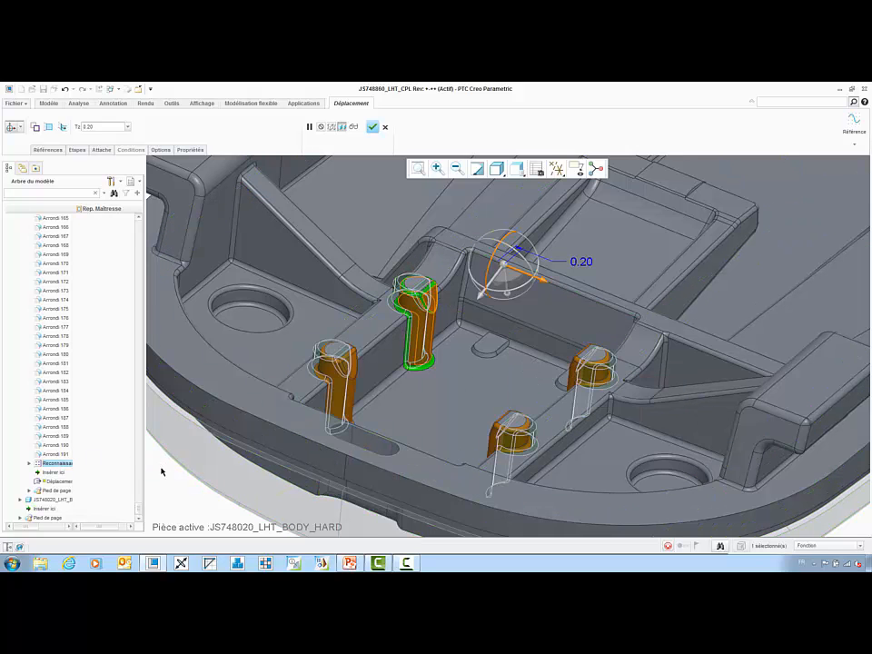
middle_click(162, 470)
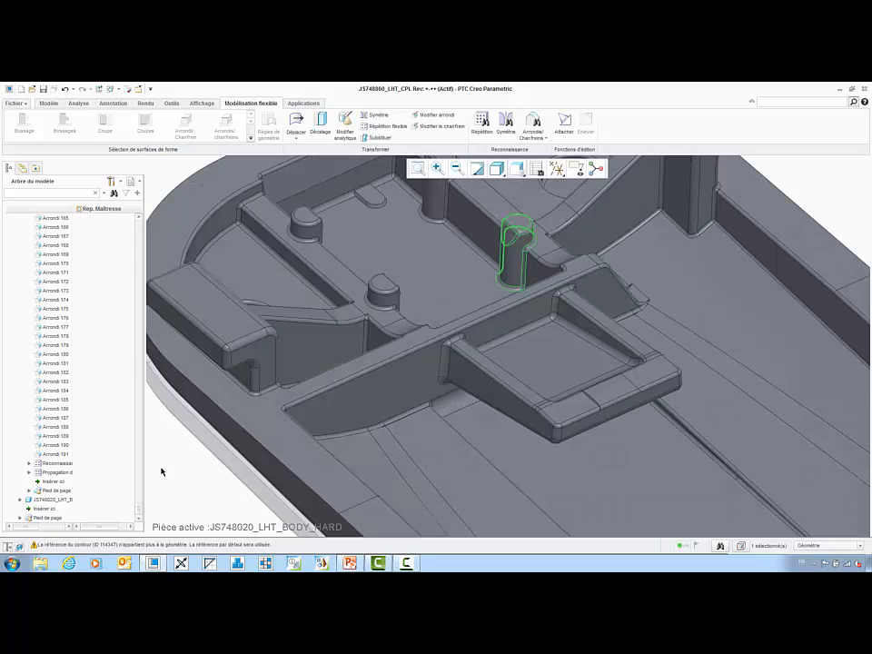
Move the whole rectangular bracket beside the pocket by dimension, using an angular dimension from its adjoining wall.
click(163, 472)
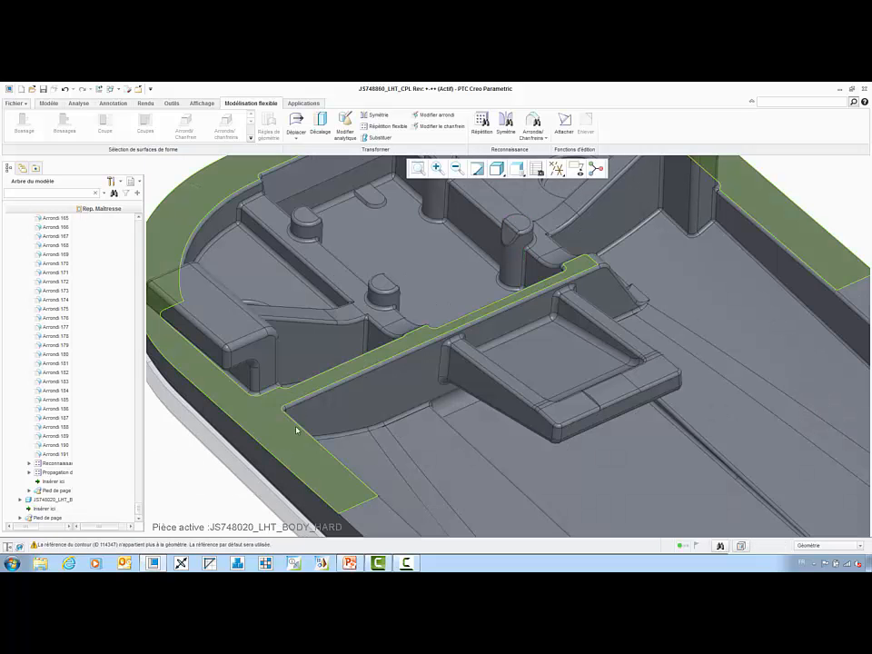
click(495, 392)
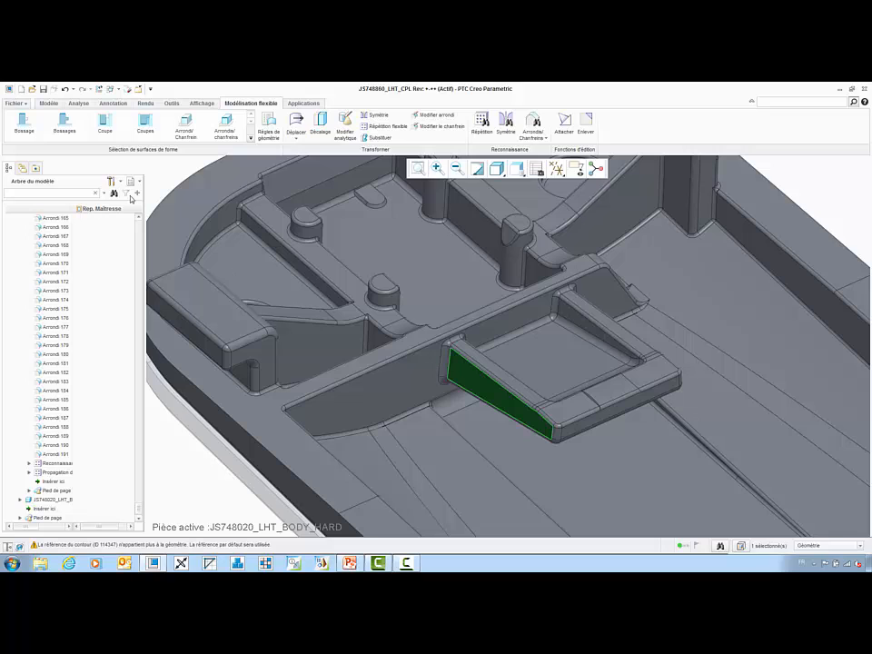
ctrl+click(555, 380)
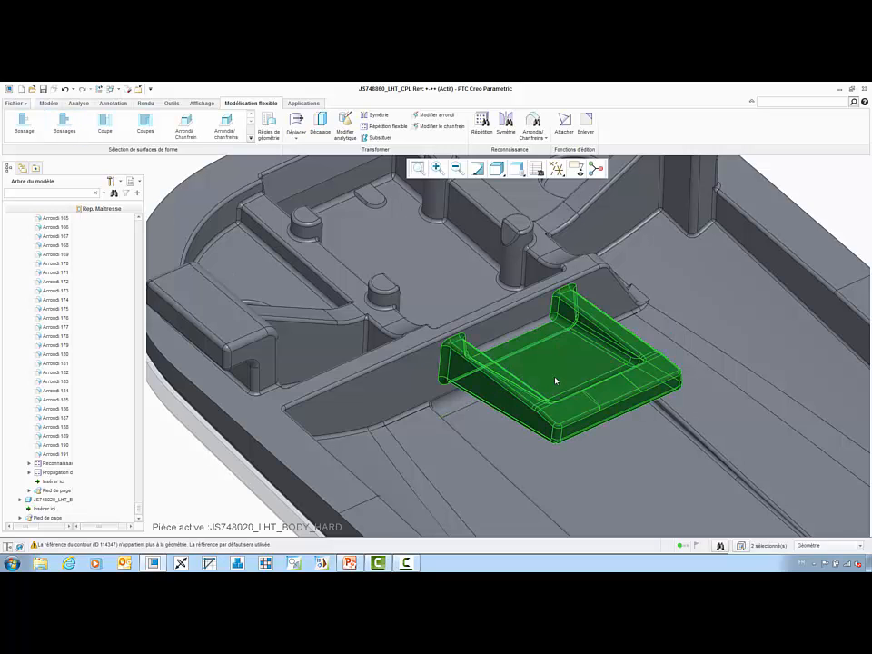
click(321, 132)
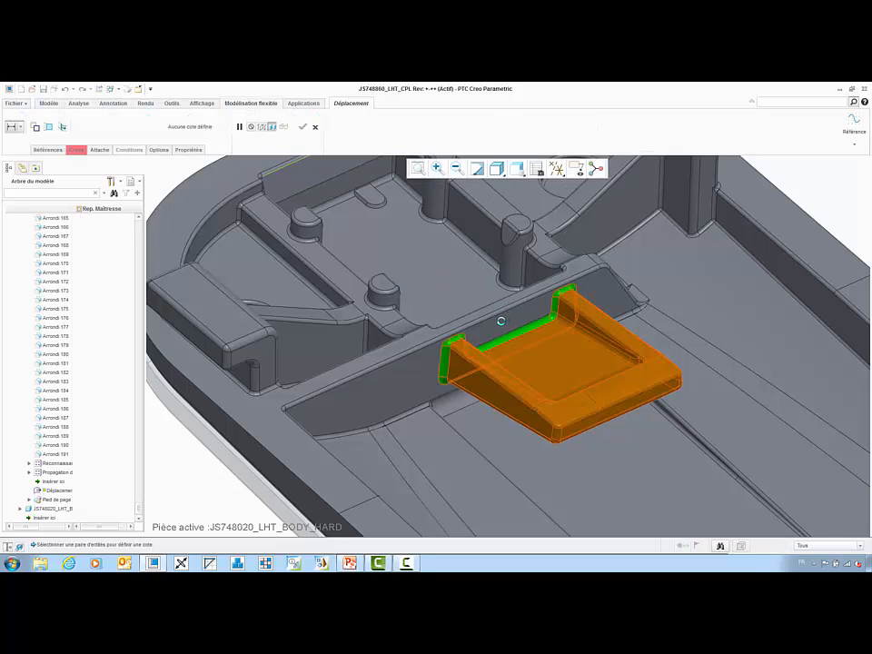
click(487, 334)
scroll(508, 366, up, 5)
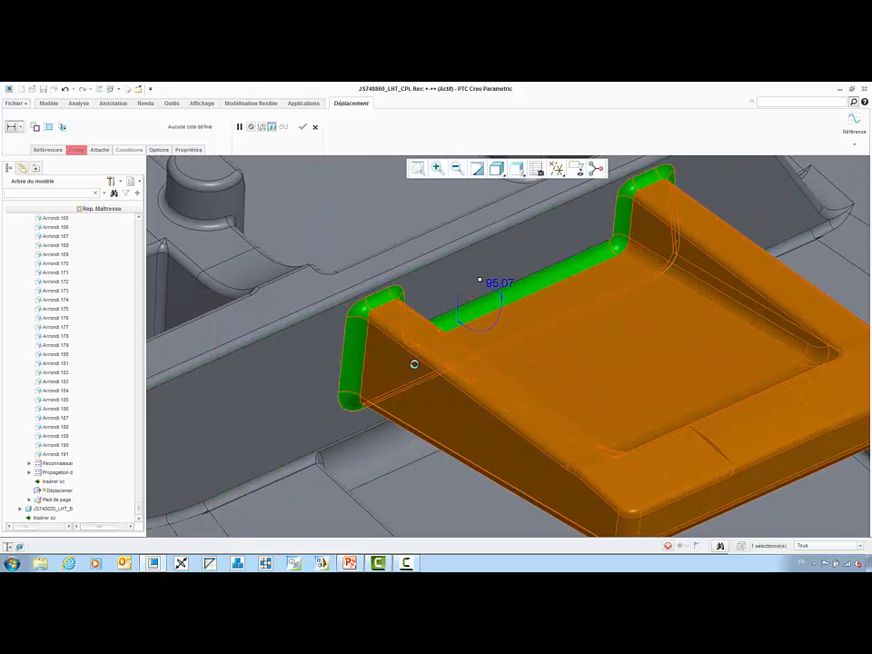
scroll(412, 364, down, 4)
mouse_move(409, 360)
middle_down()
mouse_move(414, 335)
mouse_move(435, 344)
middle_up()
mouse_move(435, 343)
mouse_down()
mouse_move(430, 317)
mouse_move(433, 331)
mouse_up()
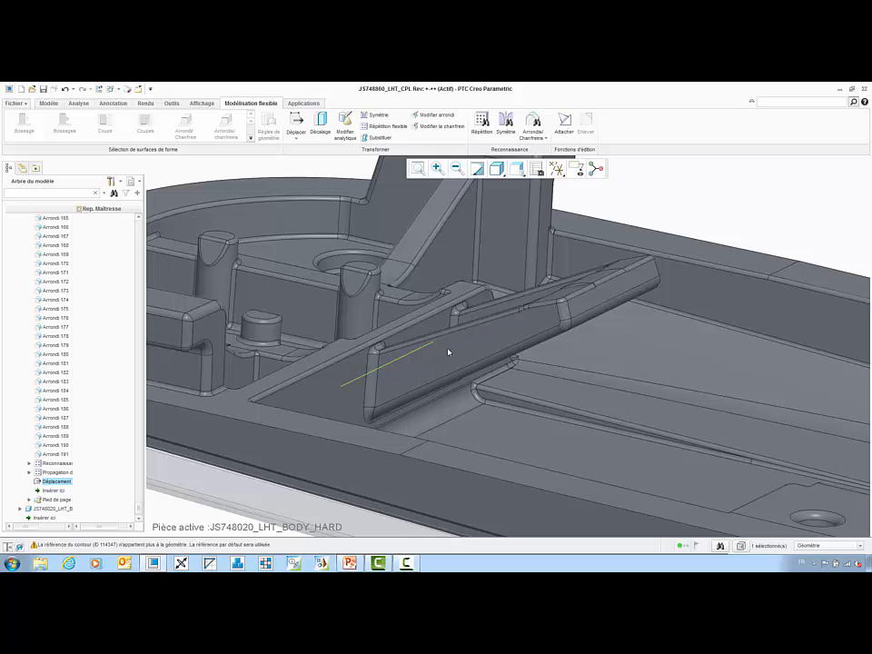
Move the inner and outer side faces of one bracket arm 1.40 outward along the wall with the Move dragger.
mouse_move(482, 339)
middle_down()
mouse_move(459, 364)
mouse_move(446, 340)
mouse_move(454, 340)
mouse_move(448, 316)
mouse_move(431, 300)
mouse_move(427, 327)
middle_up()
click(461, 342)
ctrl+click(427, 328)
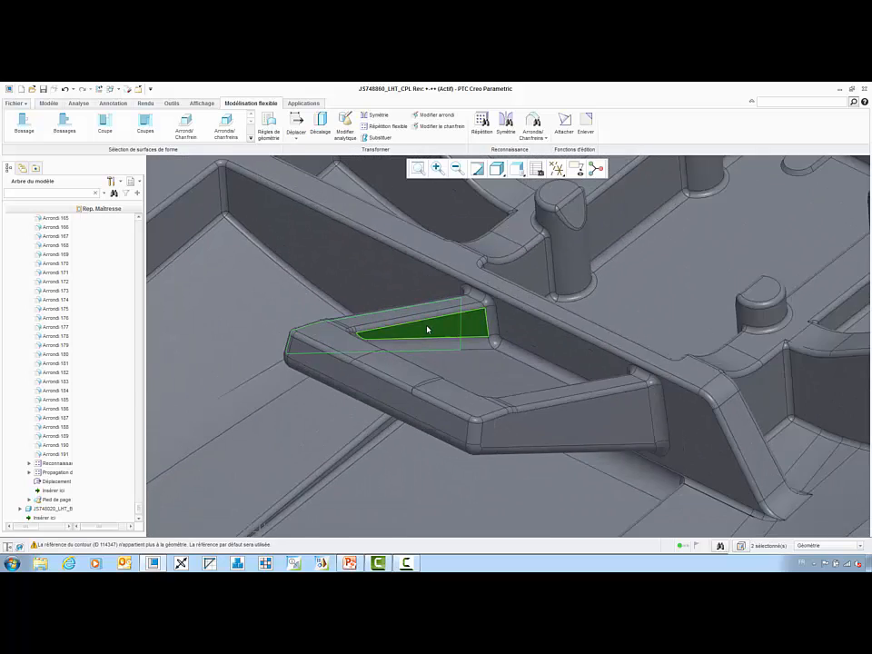
scroll(427, 329, up, 1)
click(298, 139)
click(301, 149)
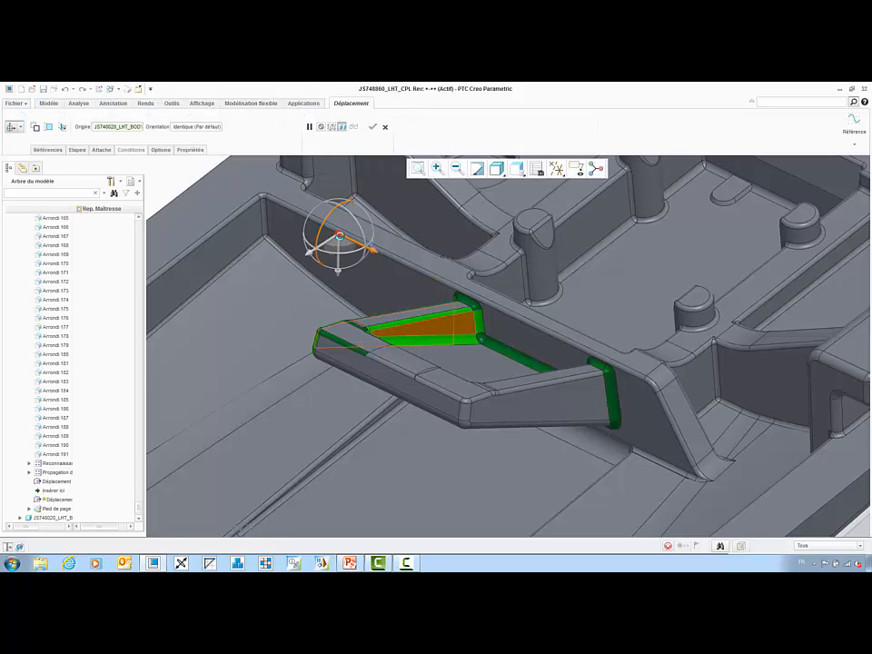
drag(371, 248, 329, 231)
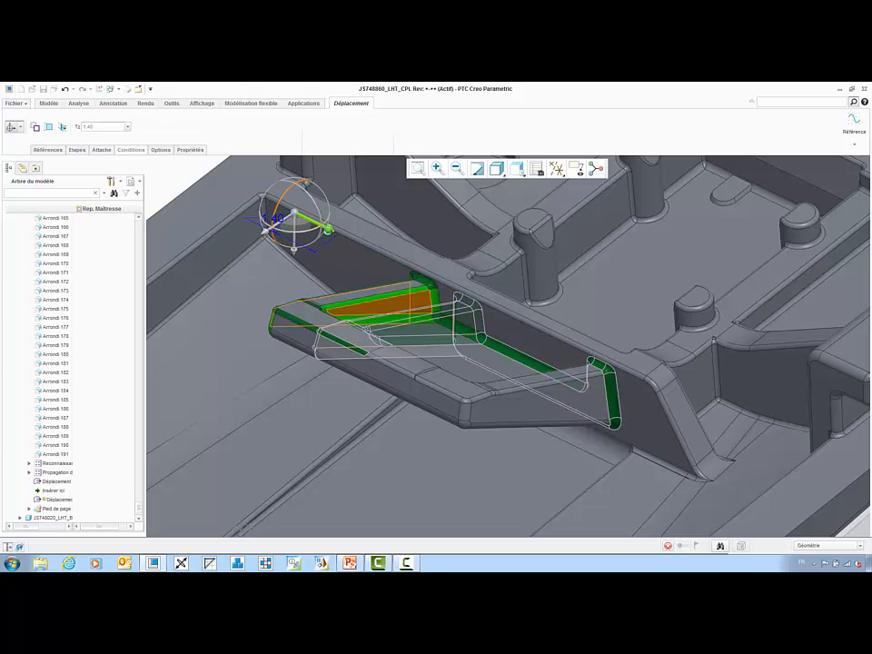
middle_click(346, 237)
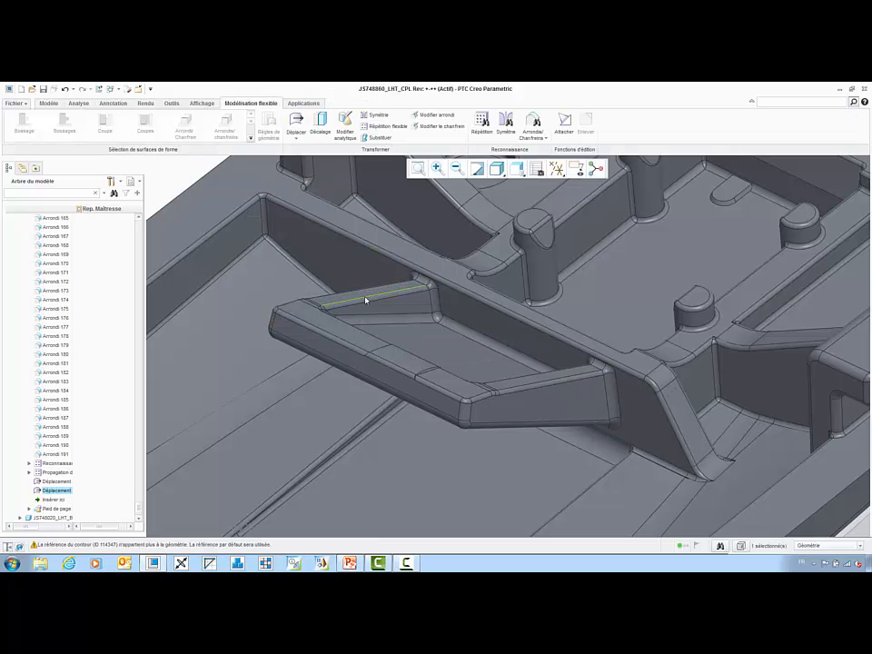
Offset the rounded top surface of the tall hook outward by 0.20, propagating the change to its tangent neighbouring faces.
middle_drag(364, 297, 373, 331)
scroll(372, 330, up, 4)
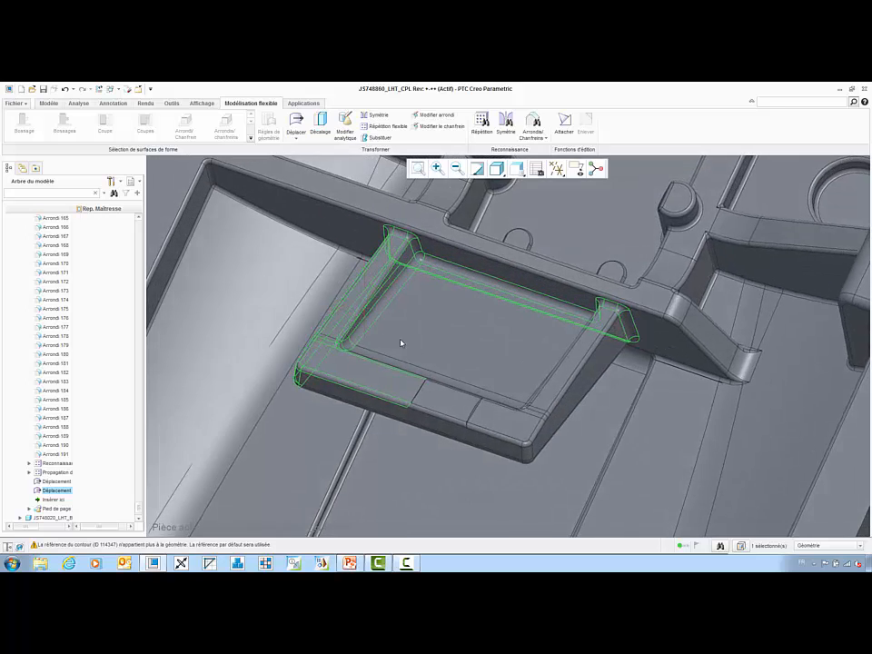
middle_drag(235, 261, 347, 255)
click(683, 257)
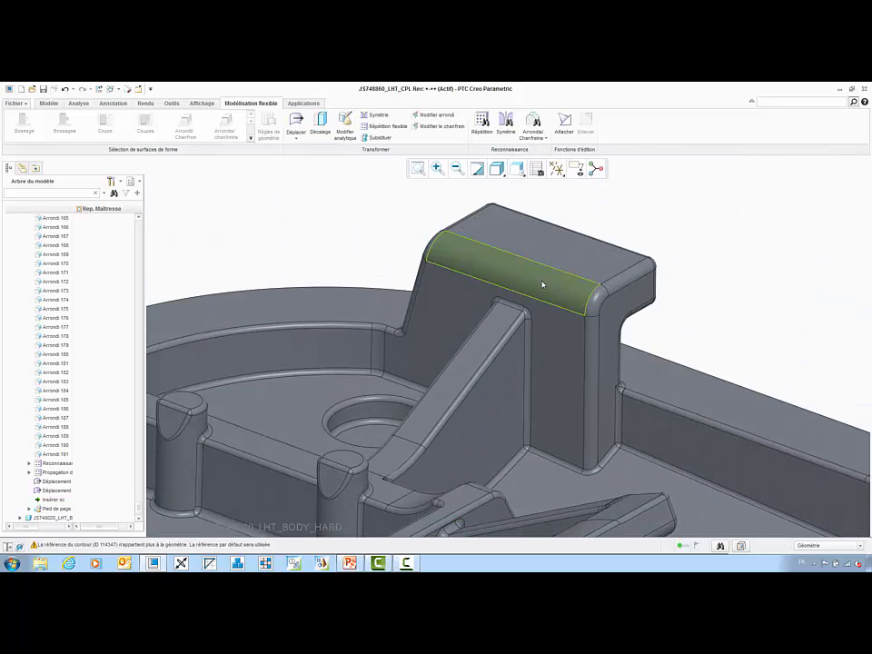
click(537, 288)
scroll(518, 313, down, 3)
scroll(491, 304, up, 1)
middle_drag(484, 302, 381, 252)
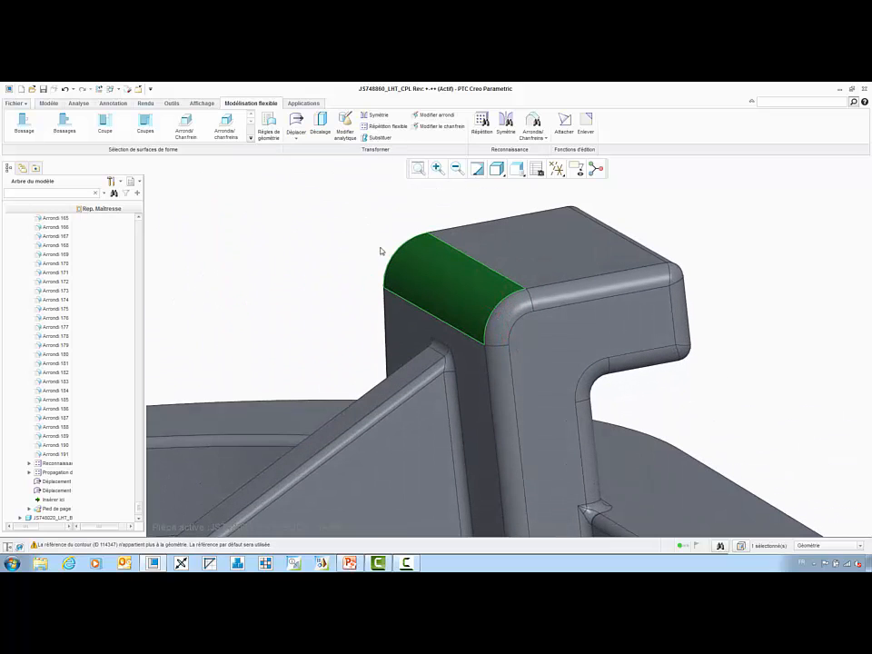
click(318, 132)
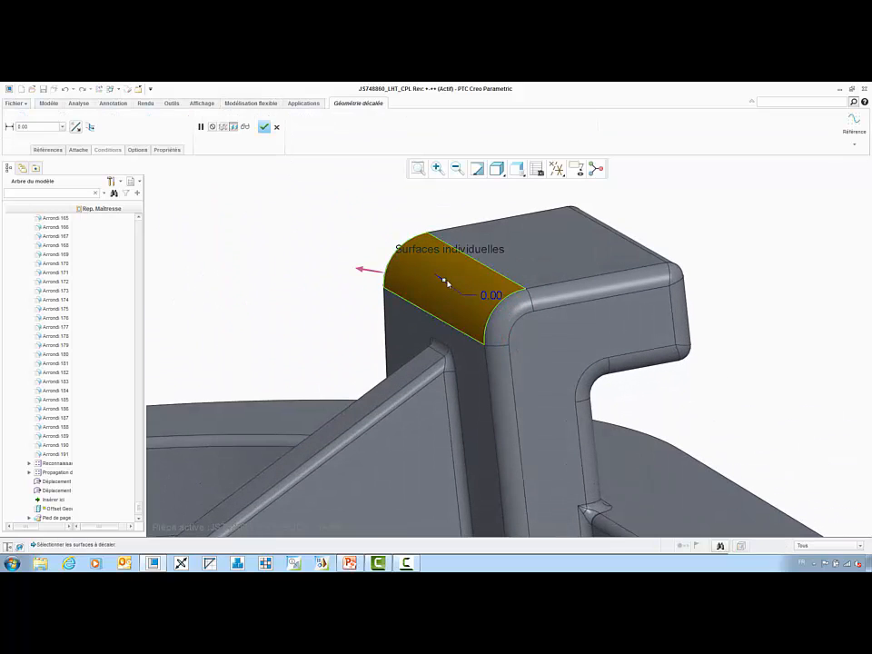
drag(443, 280, 427, 267)
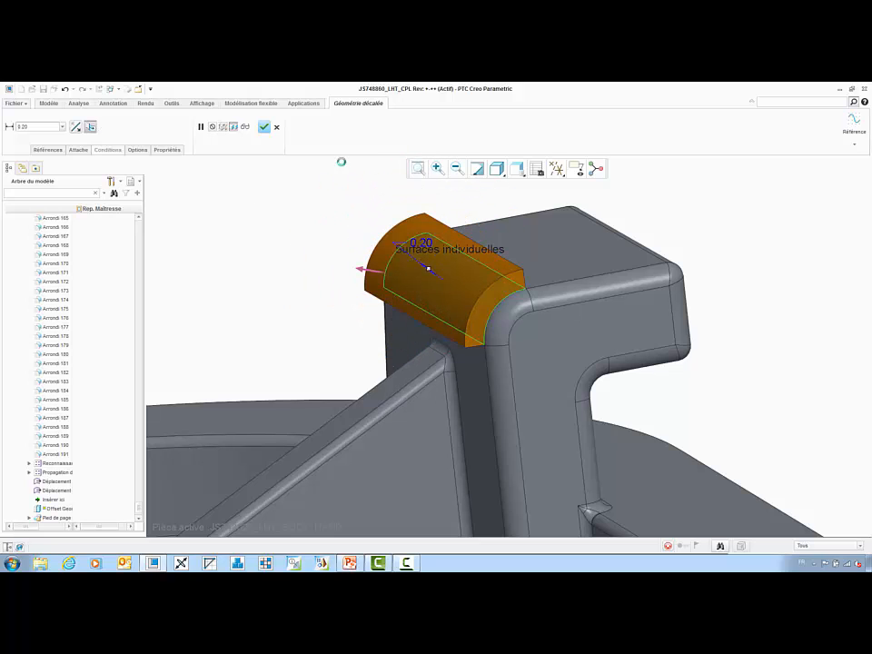
scroll(345, 222, up, 2)
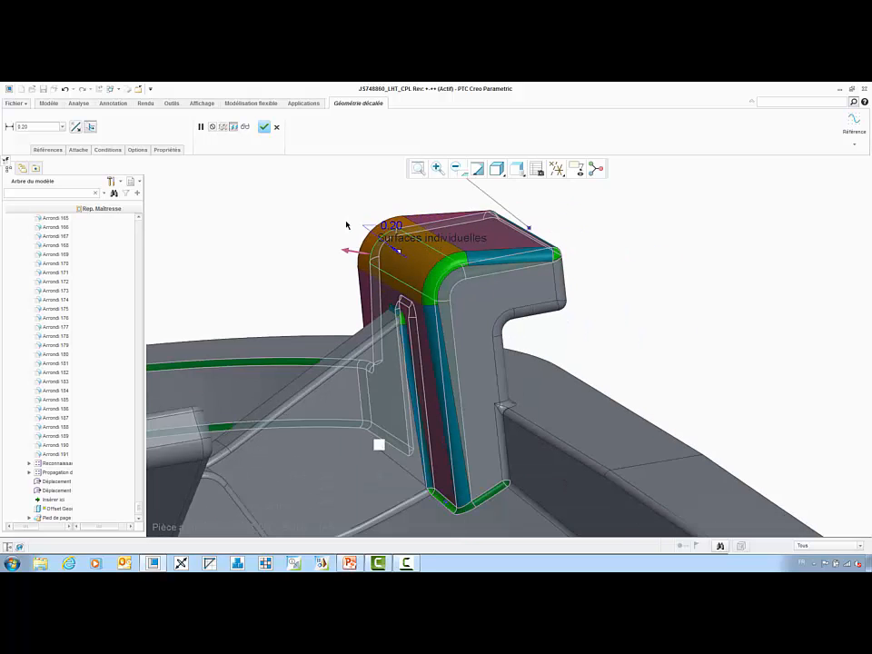
scroll(354, 230, up, 2)
mouse_move(405, 266)
middle_down()
mouse_move(392, 259)
mouse_move(417, 270)
middle_up()
middle_click(570, 275)
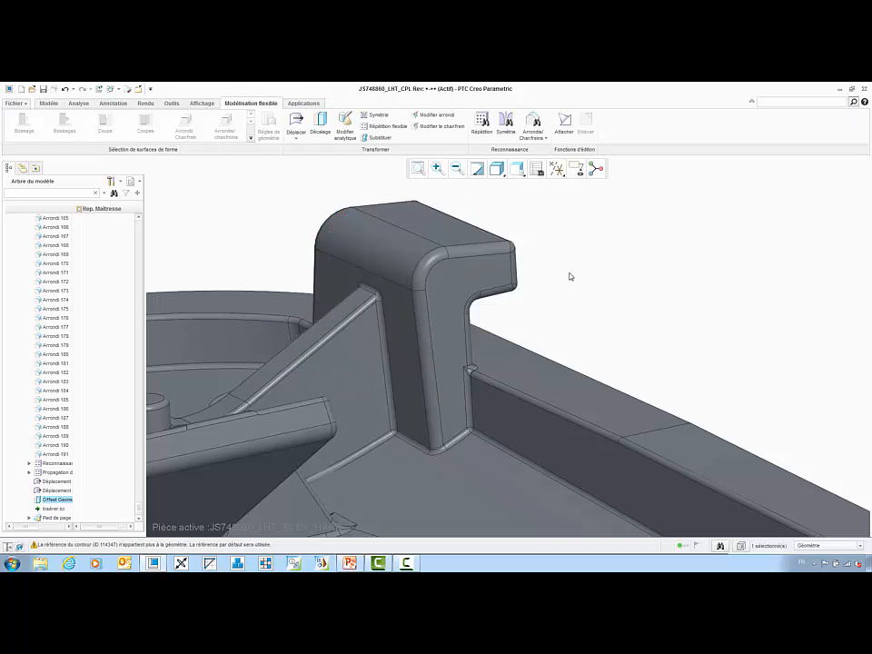
Reactivate the top assembly and insert the SolidWorks assembly js748020_lht_blade.sldasm, placing it with the default constraint.
key(ctrl+d)
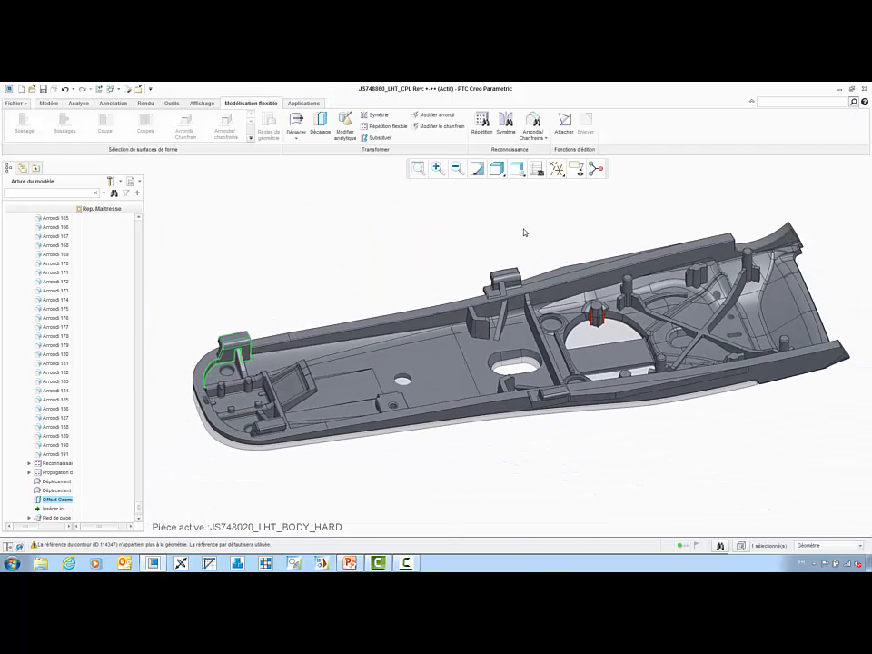
key(ctrl+a)
click(201, 122)
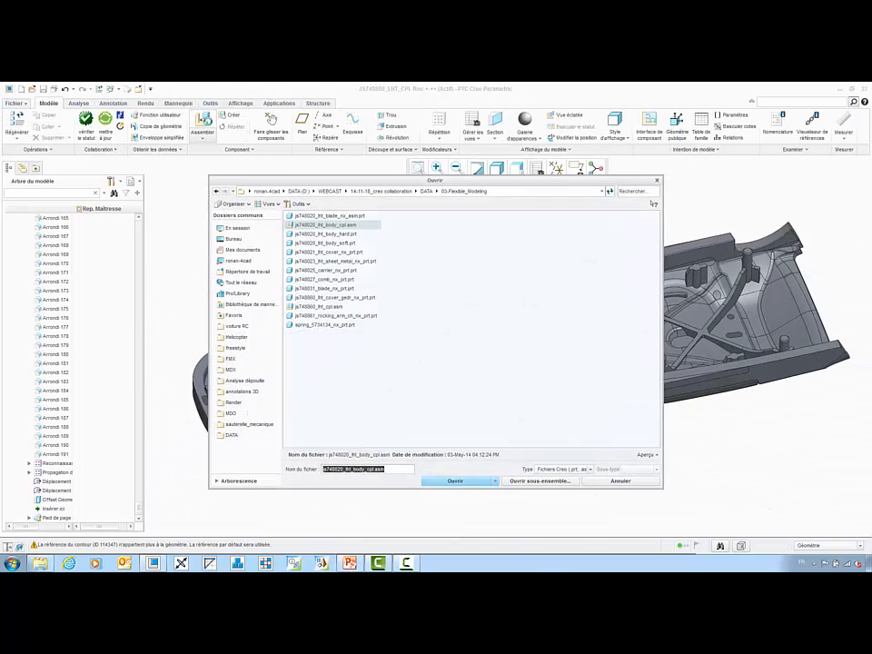
click(552, 469)
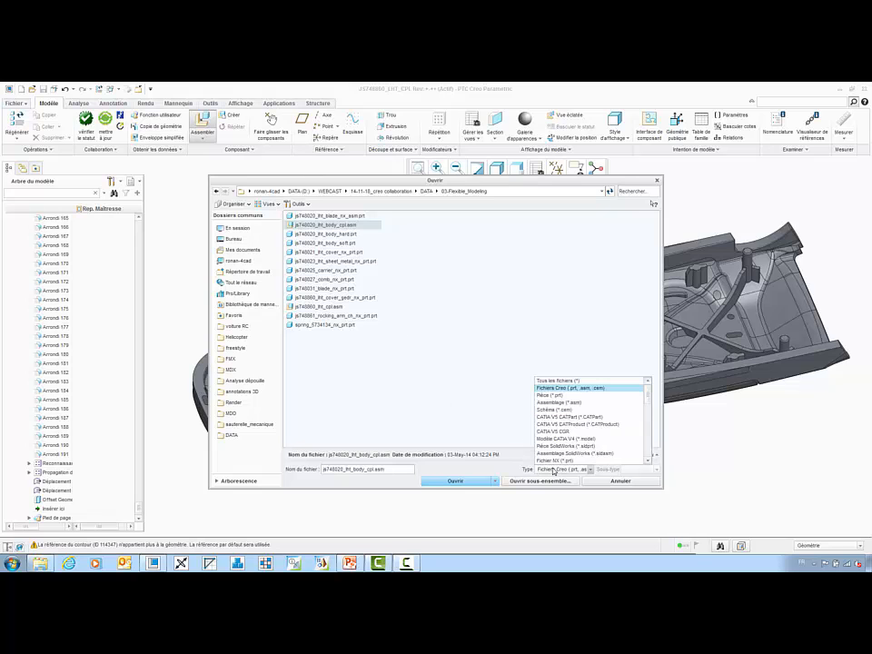
click(560, 453)
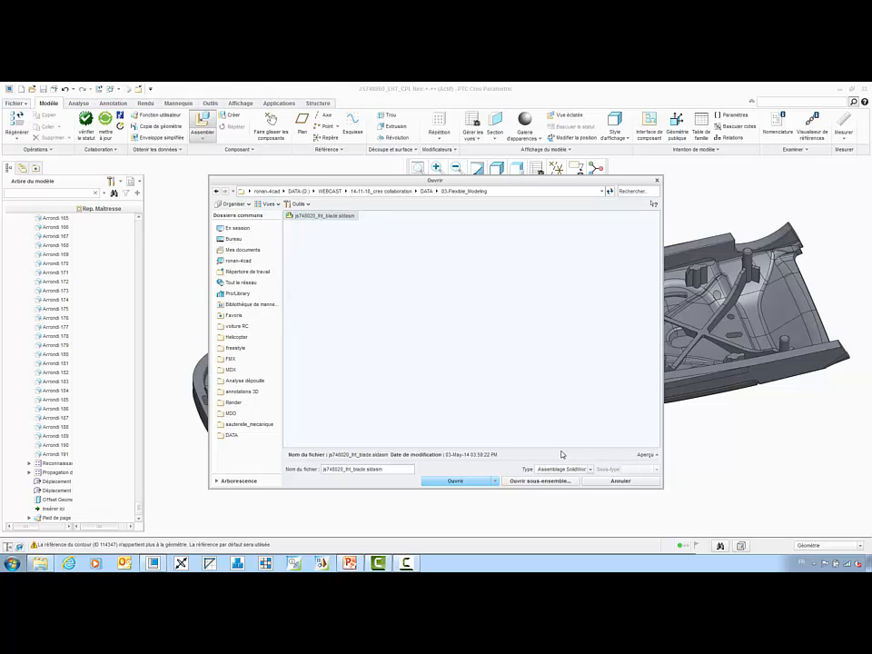
key(Return)
right_click(353, 280)
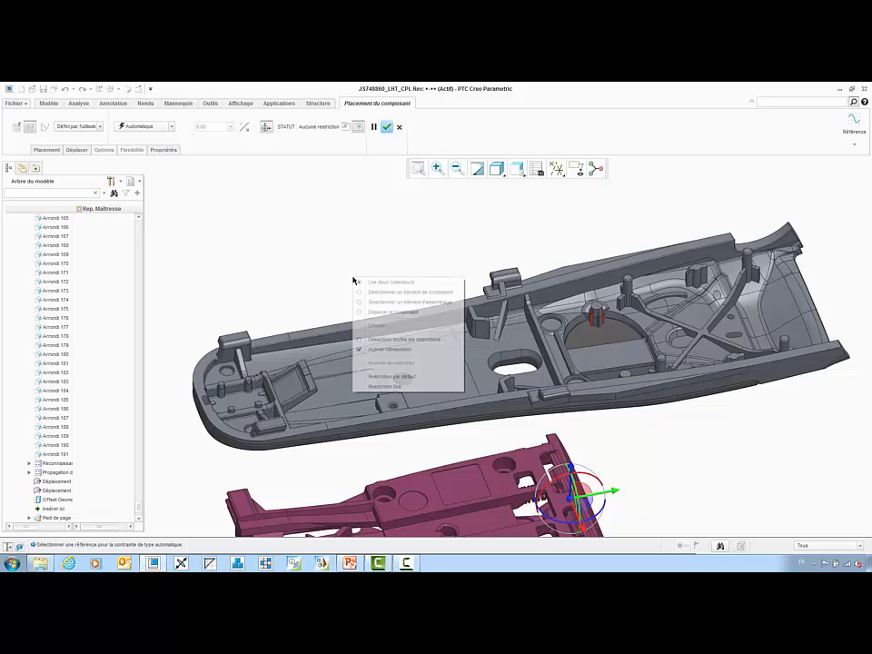
click(394, 376)
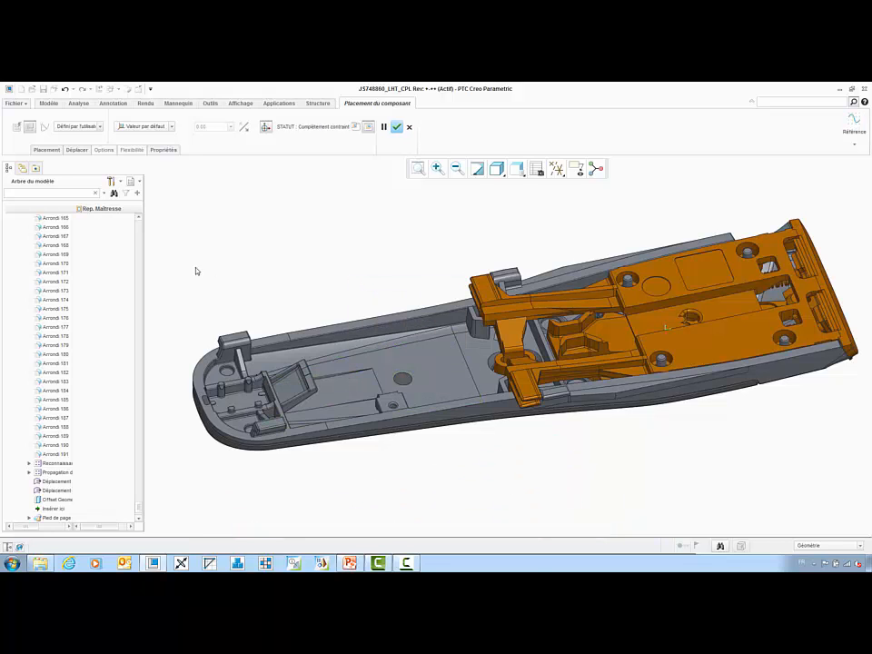
Collapse and hide the JS748020_LHT_BODY subassembly, and complete the blade assembly's placement.
drag(140, 510, 144, 221)
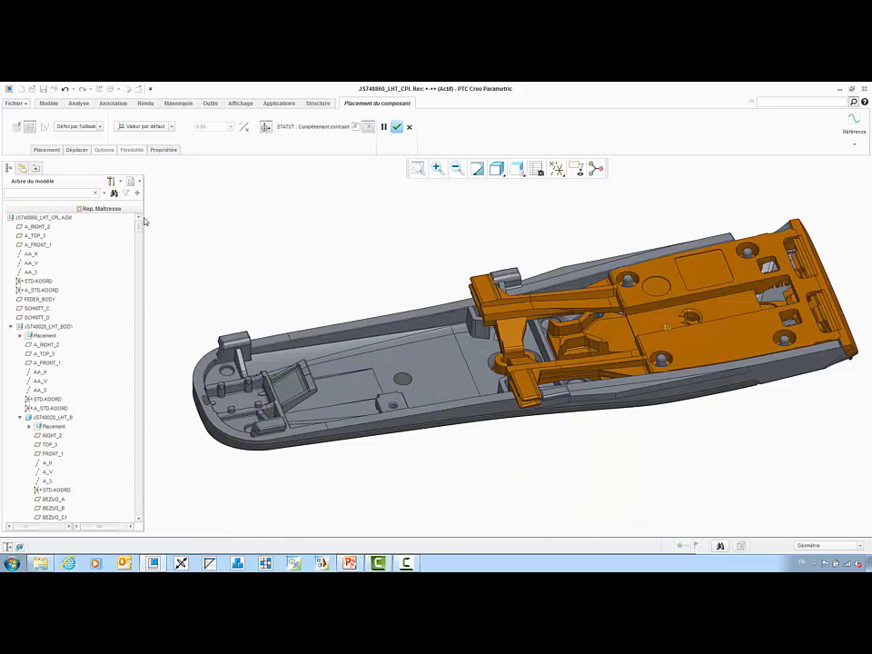
click(12, 326)
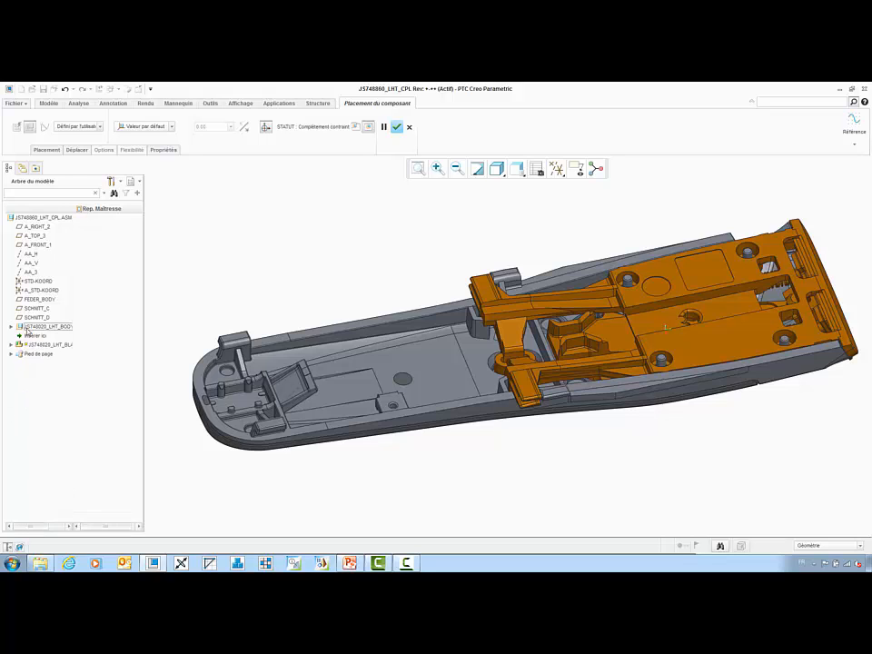
right_click(34, 328)
click(55, 354)
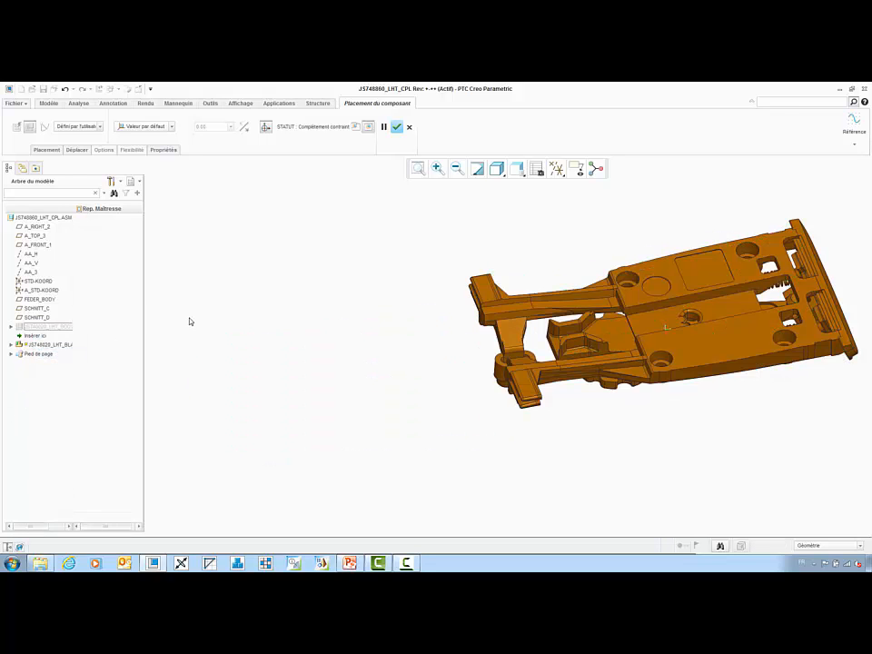
middle_click(191, 322)
Expand the inserted blade assembly and hide its two cover components, JS748021 and JS748860.
click(11, 337)
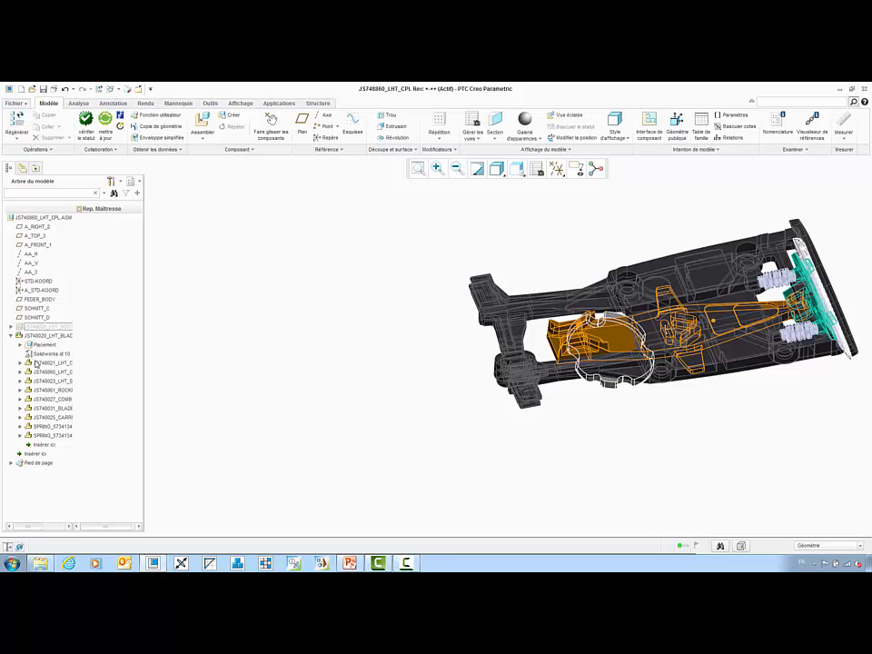
click(36, 363)
ctrl+click(44, 371)
right_click(44, 372)
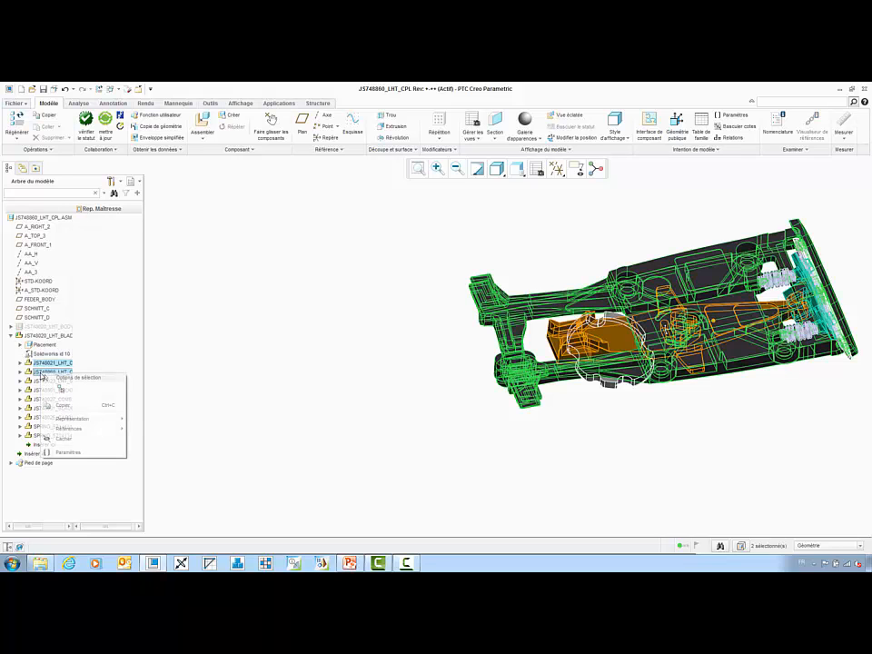
click(64, 439)
key(ctrl+d)
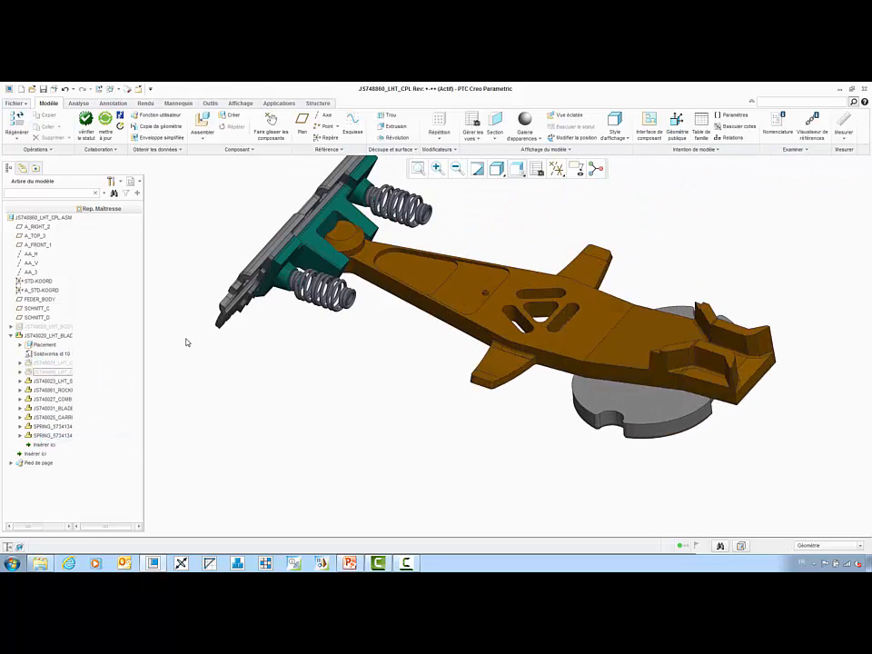
Activate the rocking arm part JS748861_ROCKING_ARM_CH for editing within the assembly.
scroll(182, 328, up, 5)
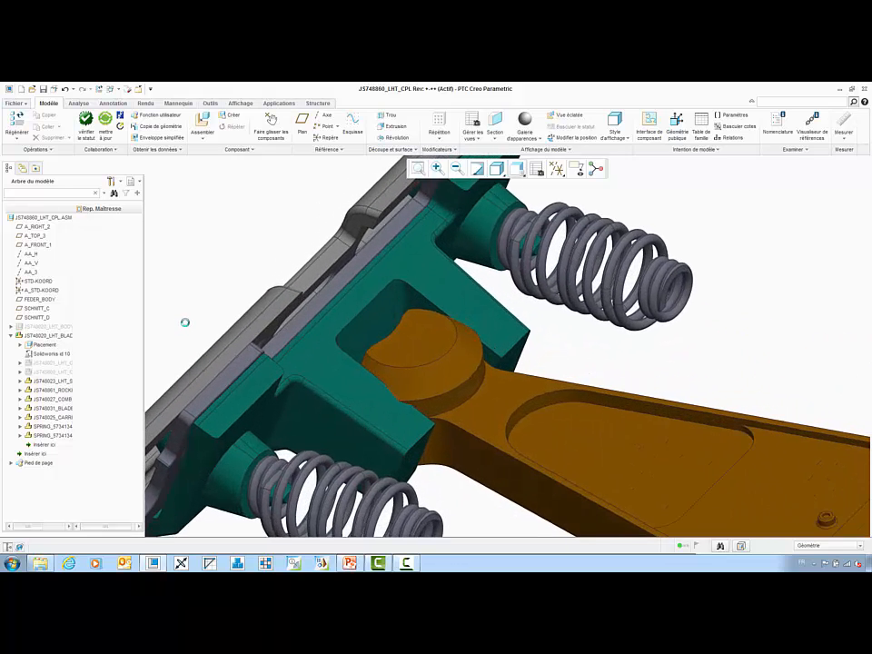
right_click(509, 420)
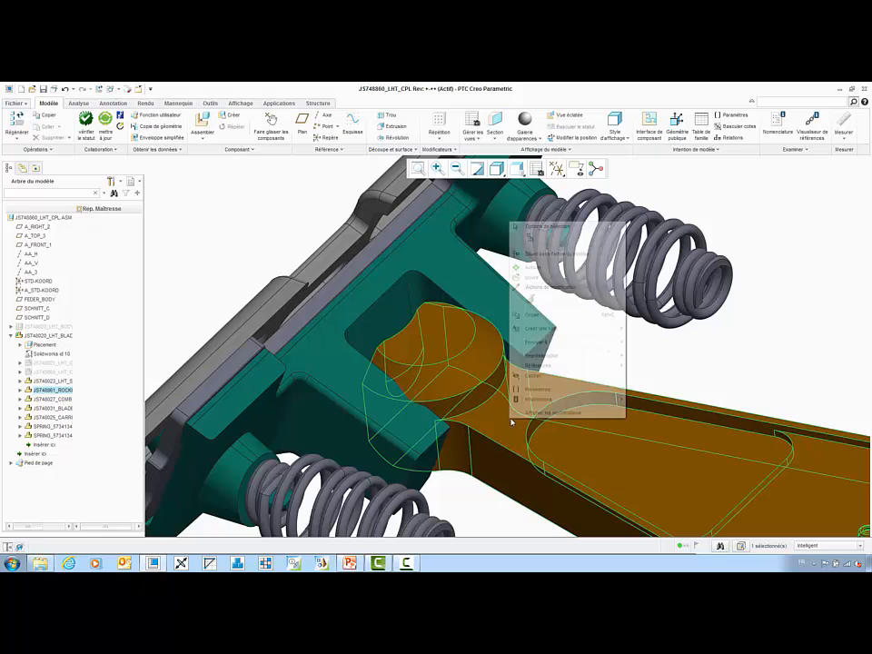
click(536, 267)
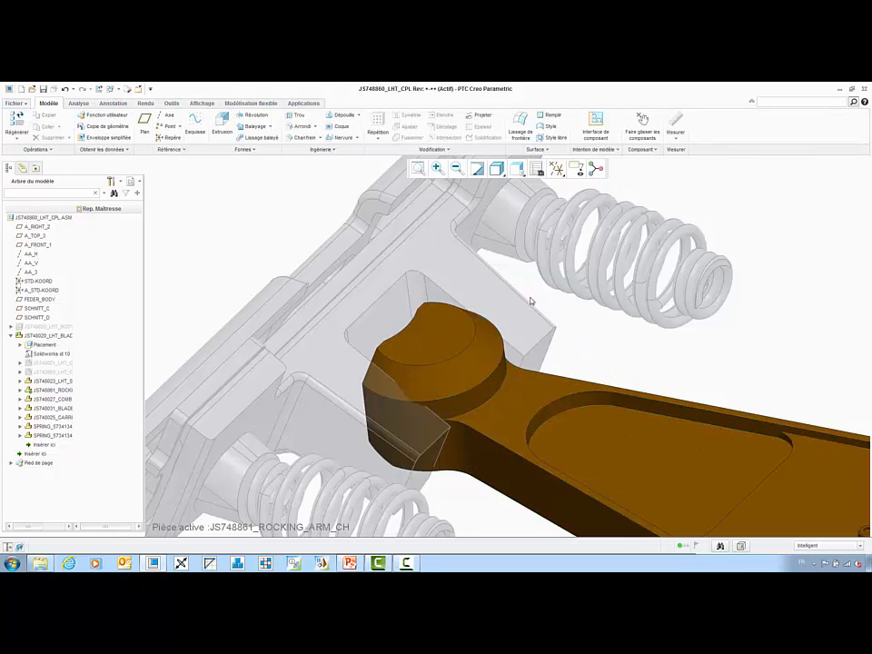
Set the radius of the cylindrical side surface at the rocking arm's rounded end to 1.50 with Modify Analytic Surface.
click(482, 399)
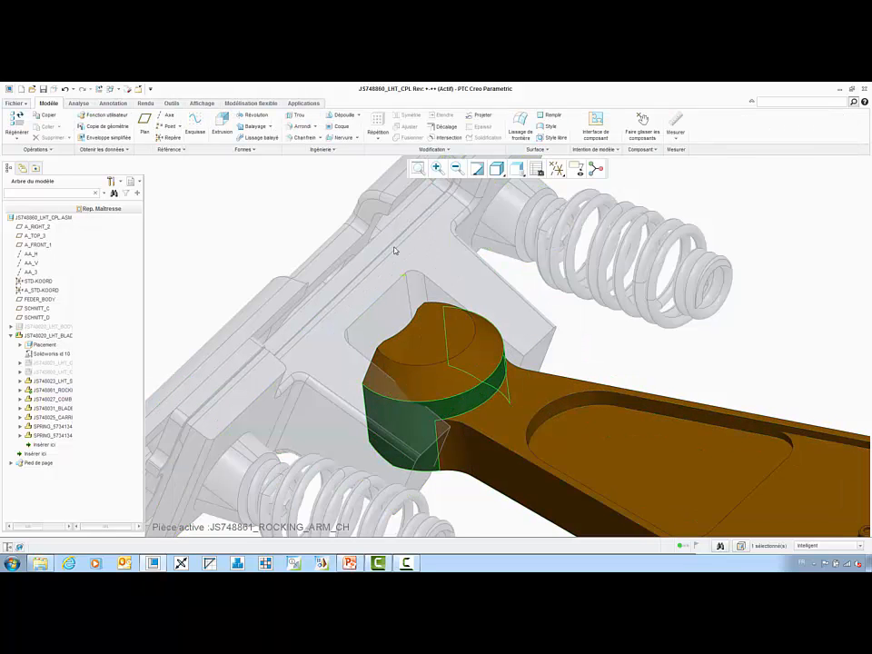
click(257, 104)
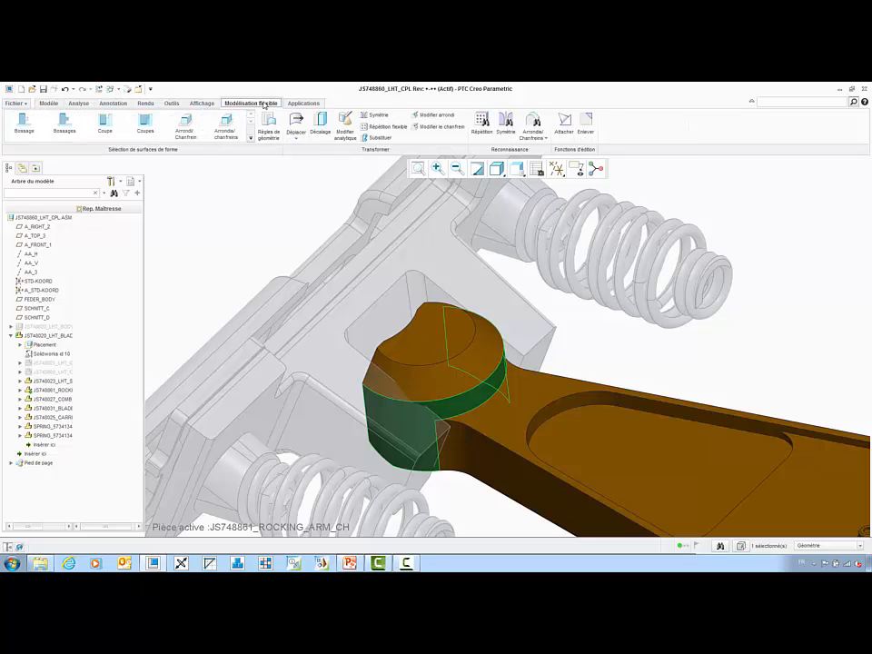
click(345, 125)
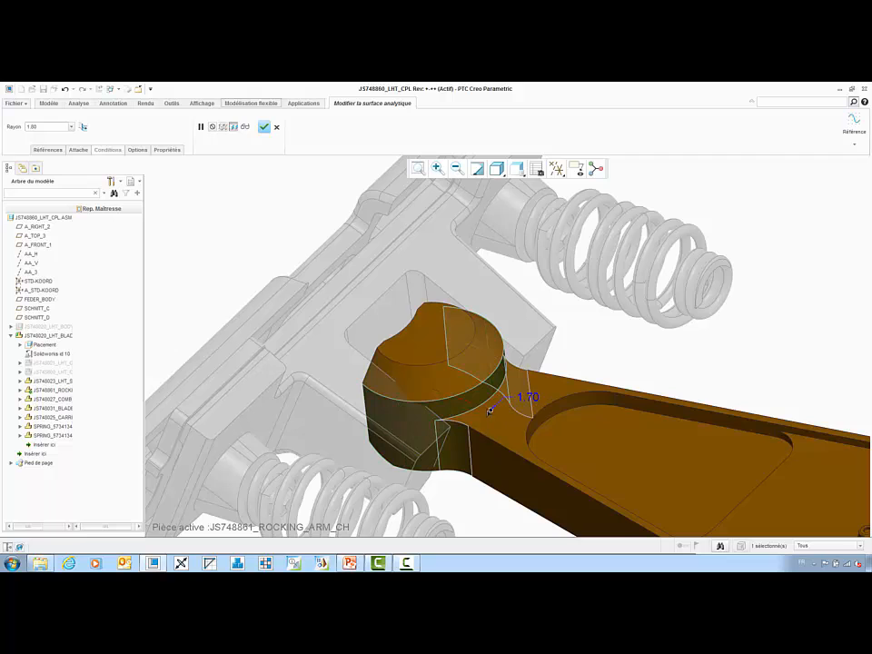
drag(493, 412, 485, 408)
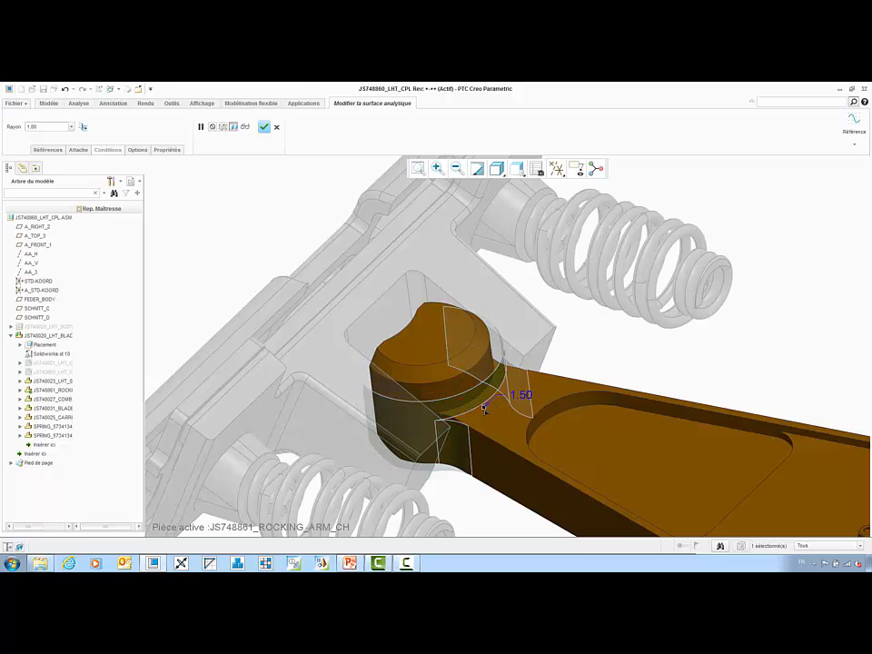
middle_click(595, 370)
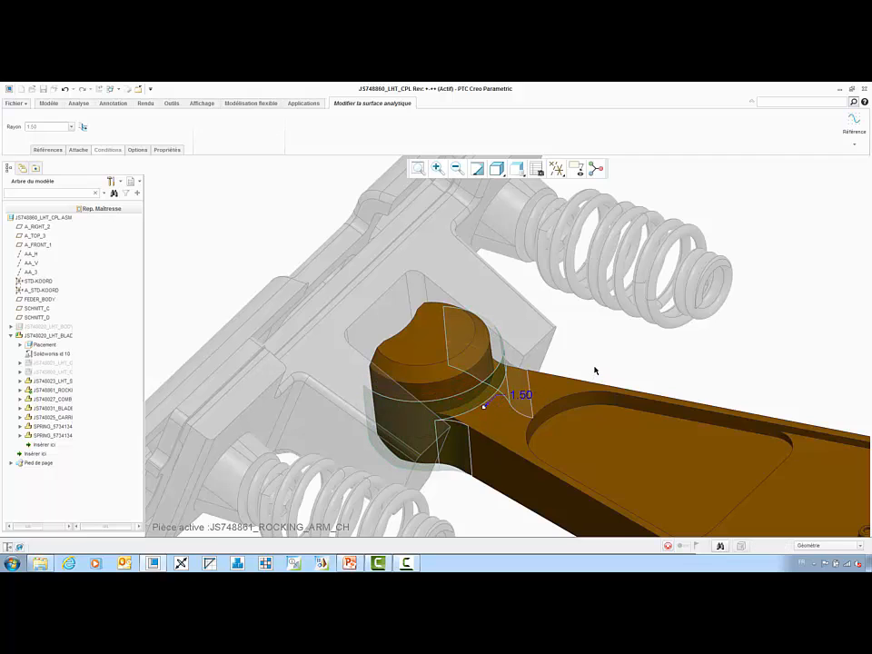
Set the D x D chamfer around the top of the arm's rounded end to 0.20 with Edit Chamfer.
click(469, 362)
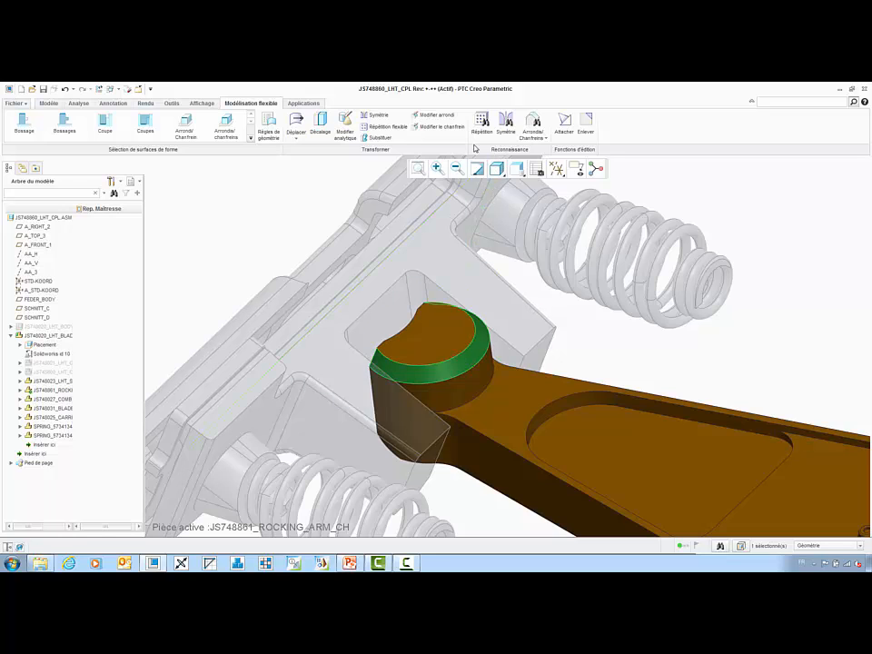
click(459, 129)
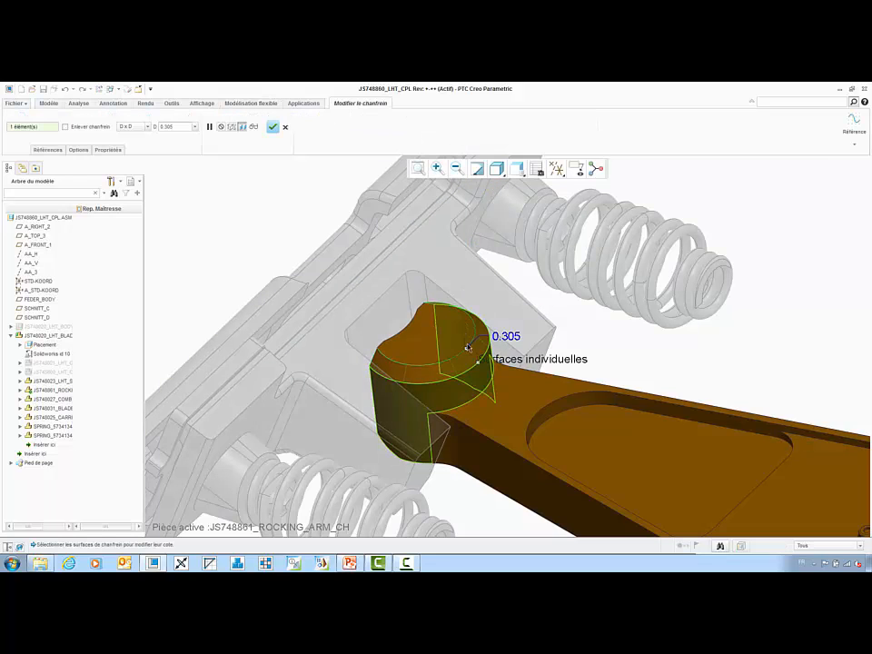
drag(470, 352, 470, 351)
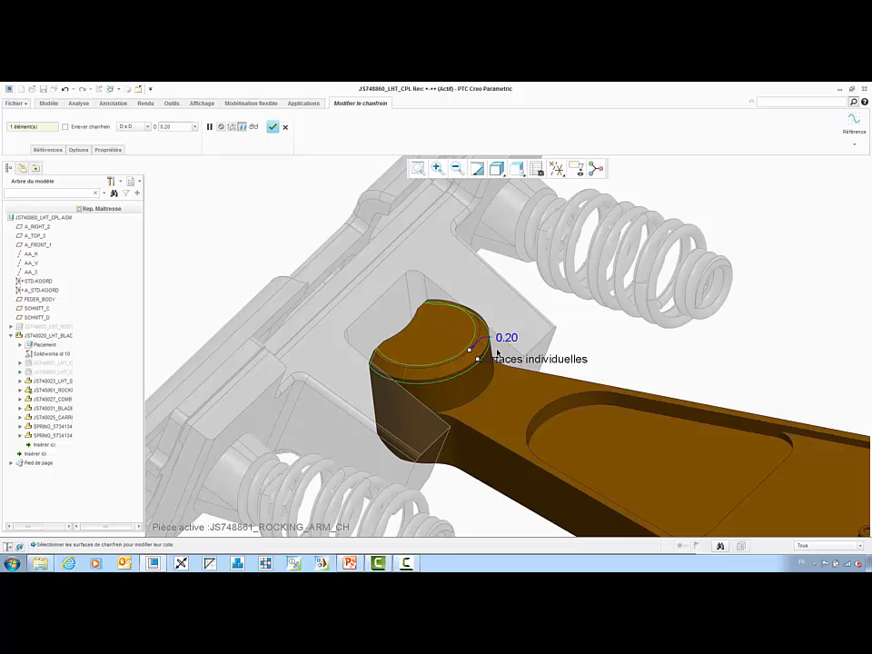
middle_click(587, 363)
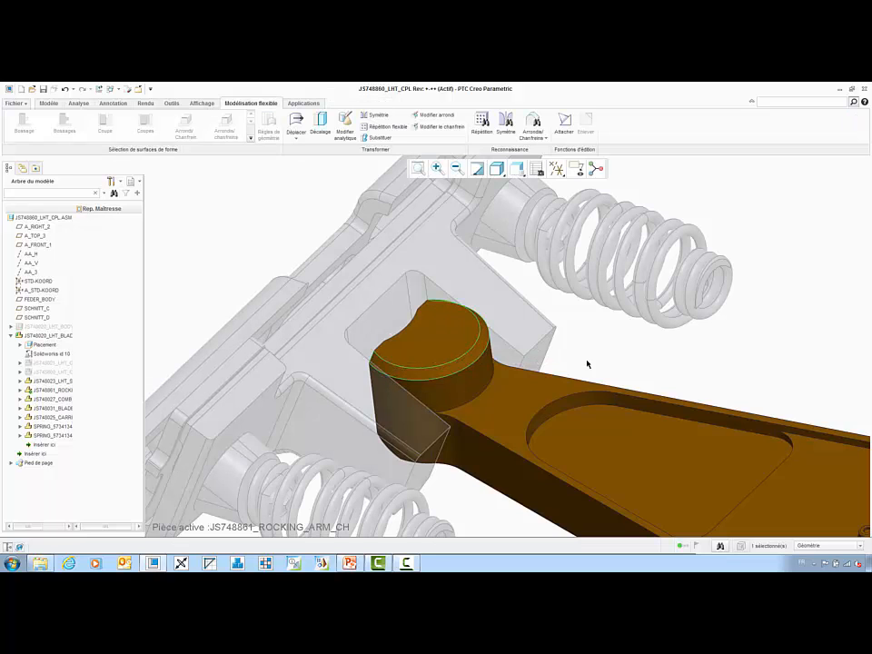
Move the flat top face of the arm's rounded end slightly upward with the Move dragger.
click(445, 351)
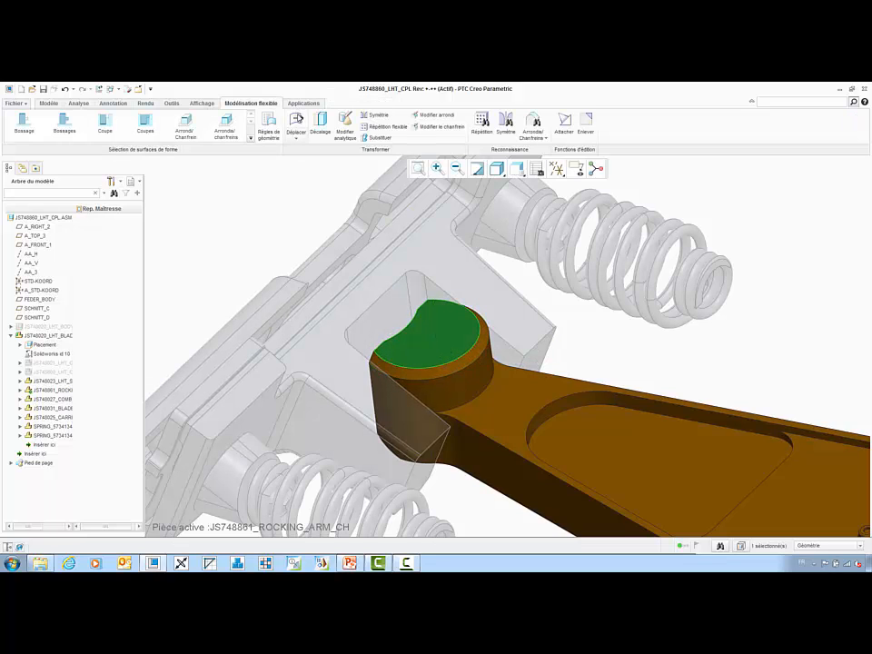
click(297, 125)
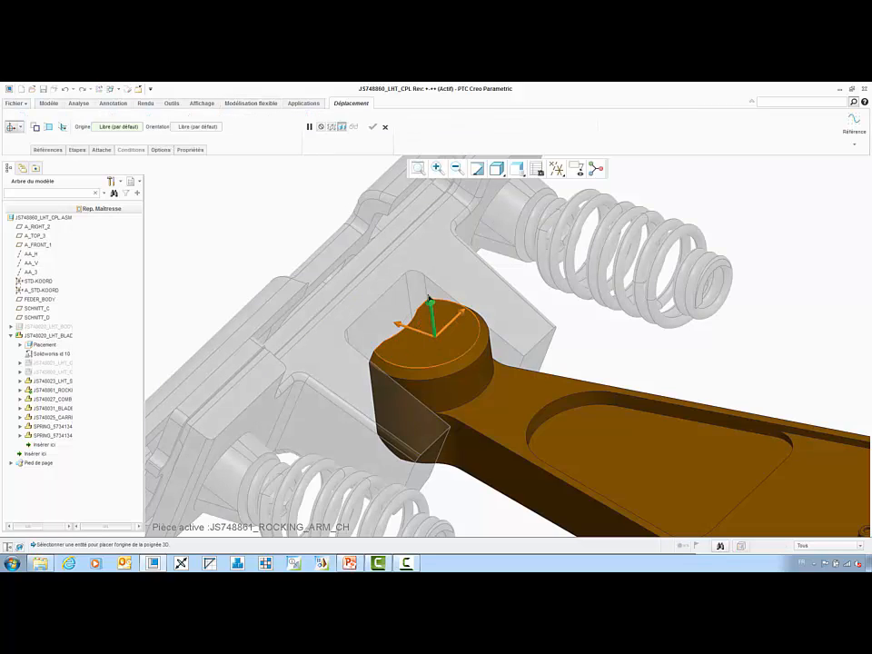
mouse_move(429, 297)
mouse_down()
mouse_move(428, 275)
mouse_move(431, 315)
mouse_move(428, 288)
mouse_up()
middle_drag(373, 346, 341, 247)
middle_click(340, 247)
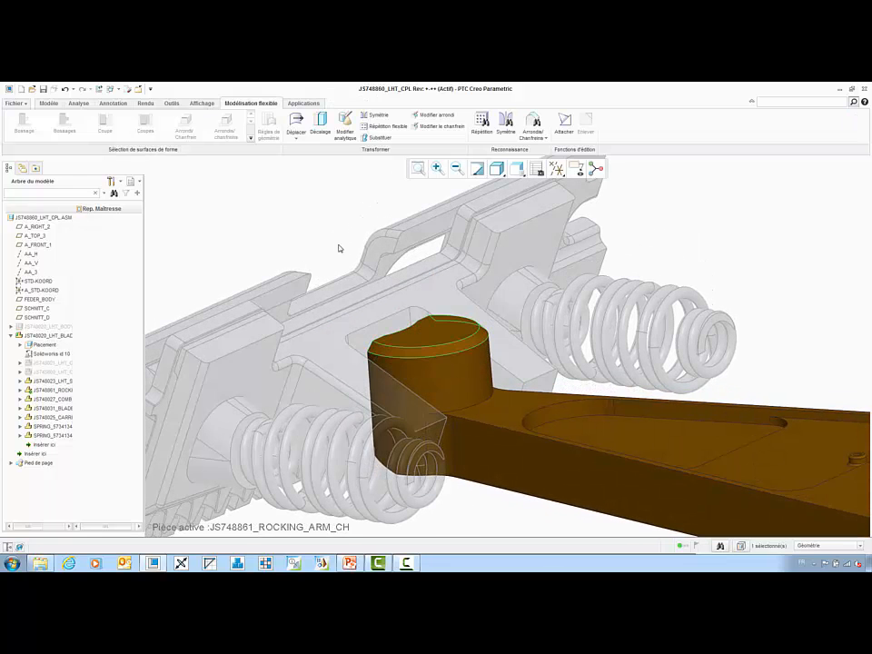
click(340, 248)
Start a flexible pattern of the small round boss in the arm's pocket, using the Fill pattern type.
middle_drag(339, 248, 340, 246)
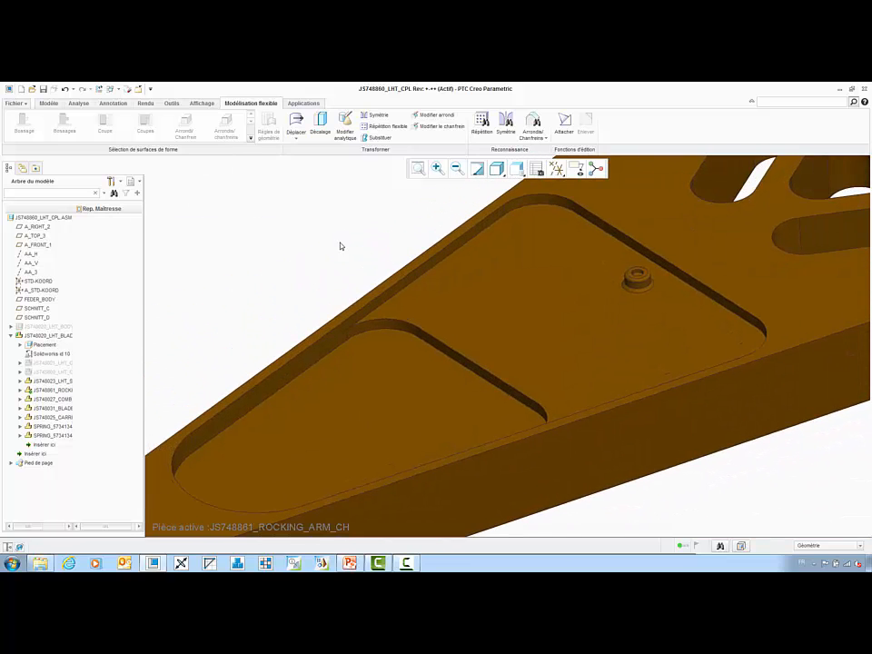
scroll(677, 264, up, 6)
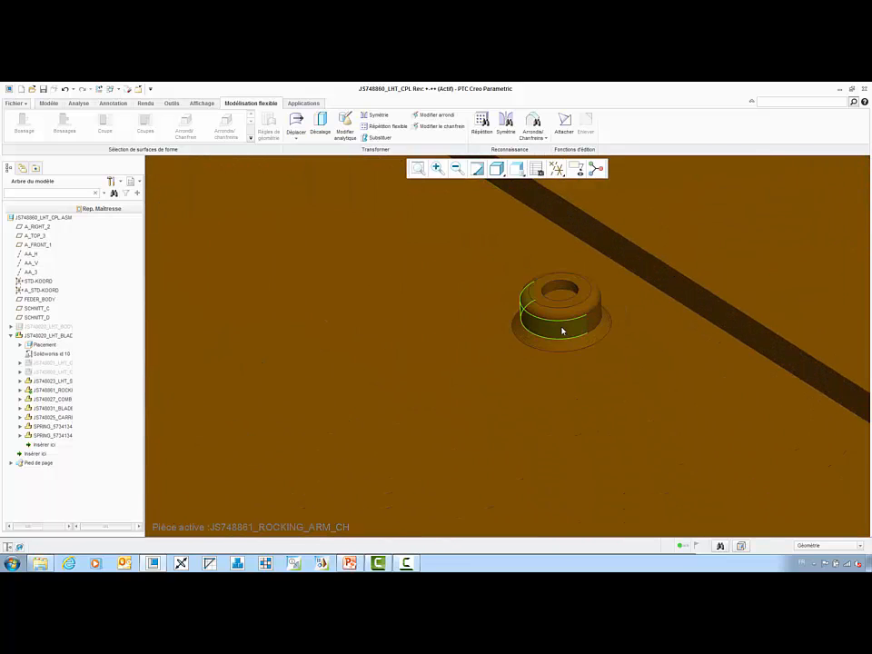
click(562, 329)
scroll(453, 403, down, 5)
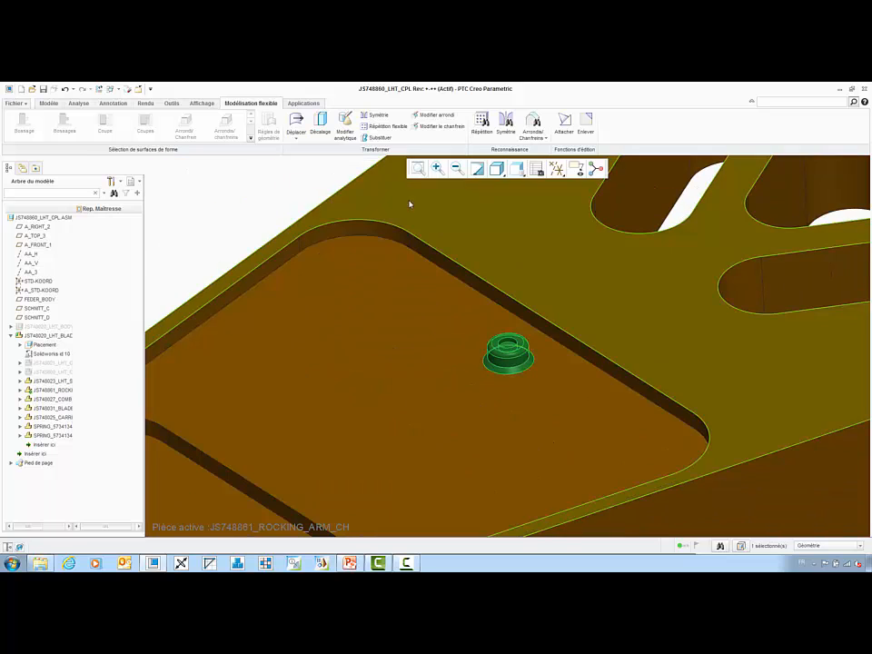
click(397, 128)
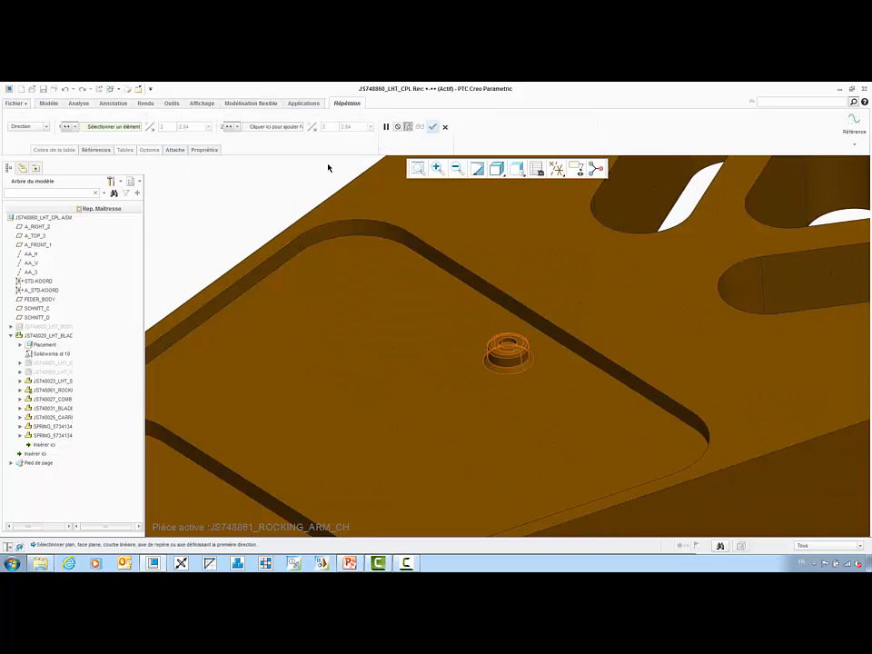
right_click(328, 167)
click(43, 127)
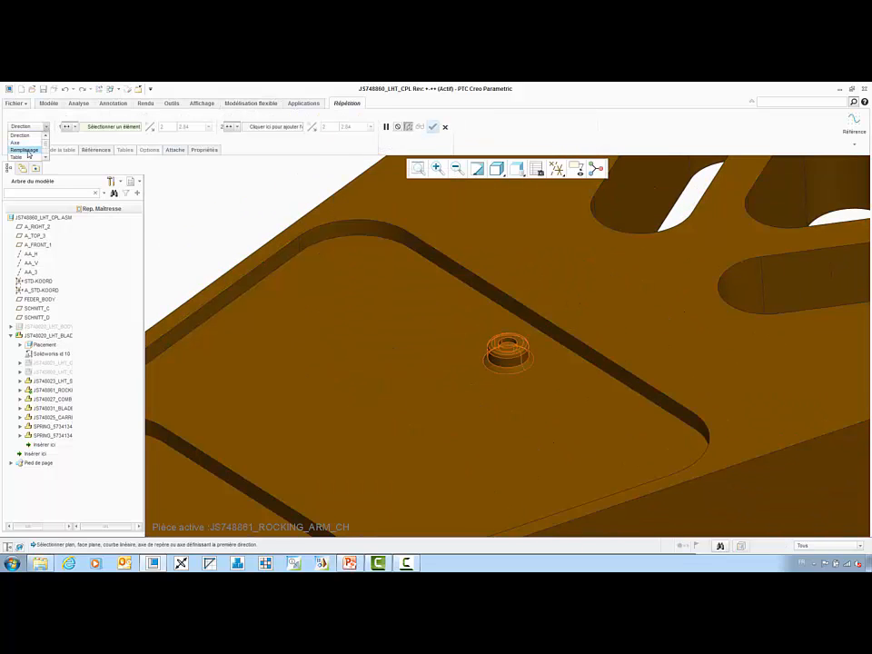
click(28, 151)
Start an internal sketch for the fill area on the rocking arm's flat top face around the pocket.
right_click(470, 258)
click(495, 296)
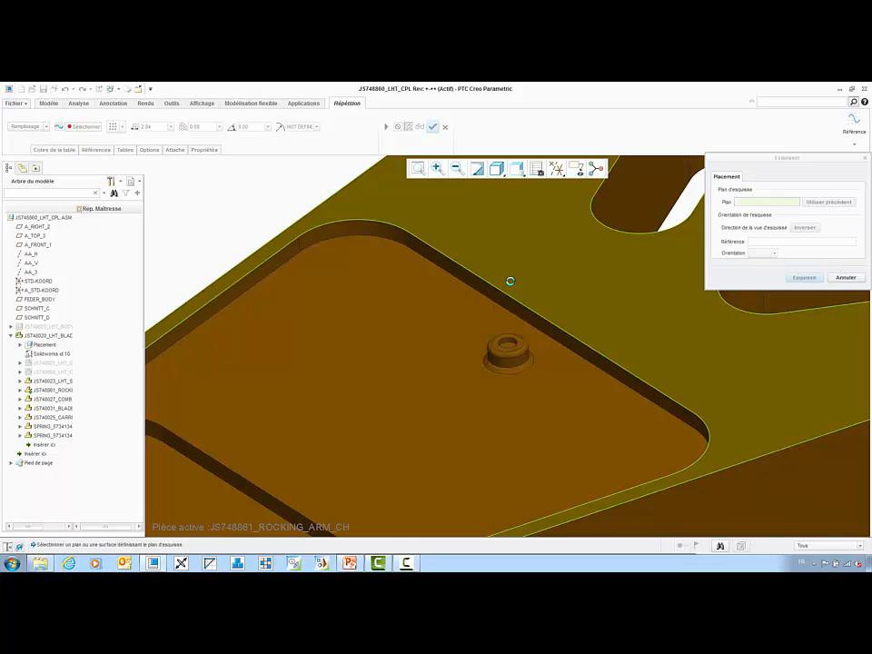
click(804, 277)
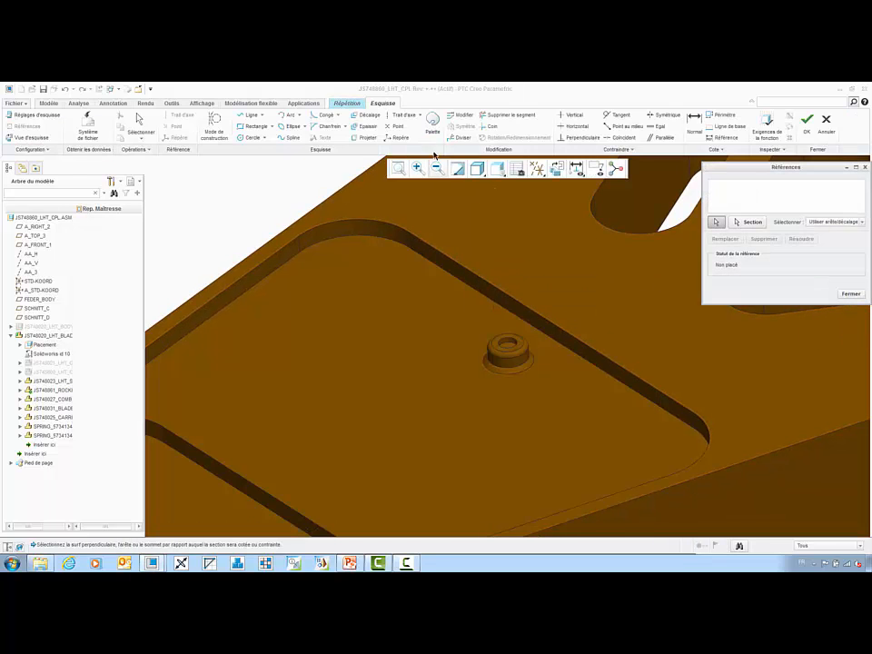
Project the pocket's complete edge loop into the sketch as the fill boundary and finish the sketch.
click(372, 139)
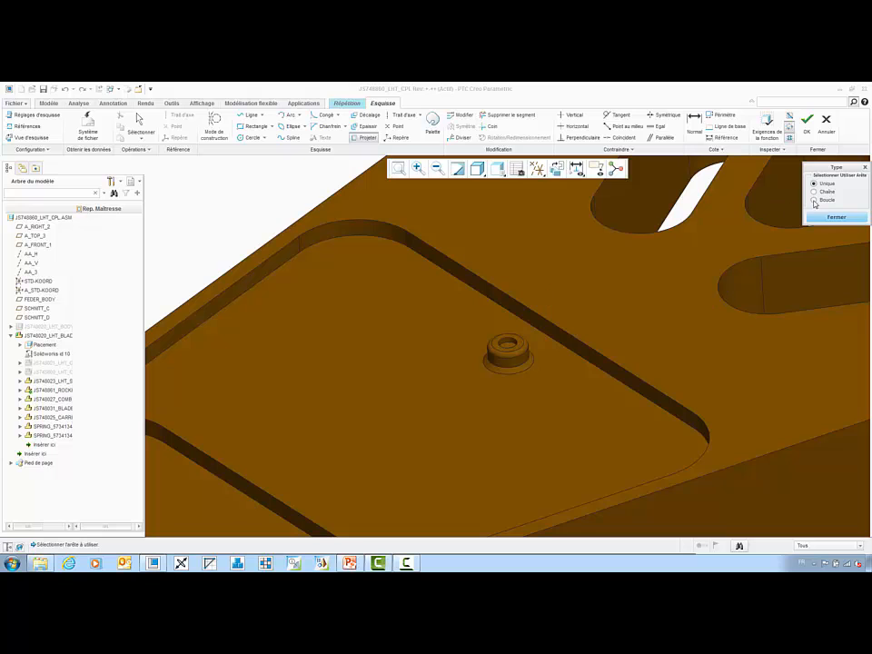
click(815, 204)
click(523, 296)
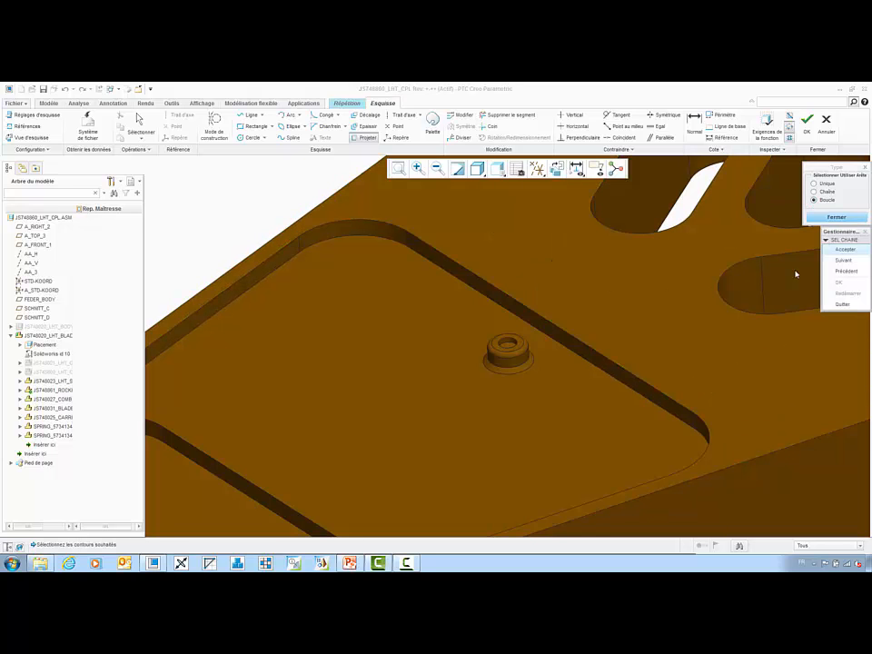
click(848, 253)
right_click(798, 254)
click(730, 383)
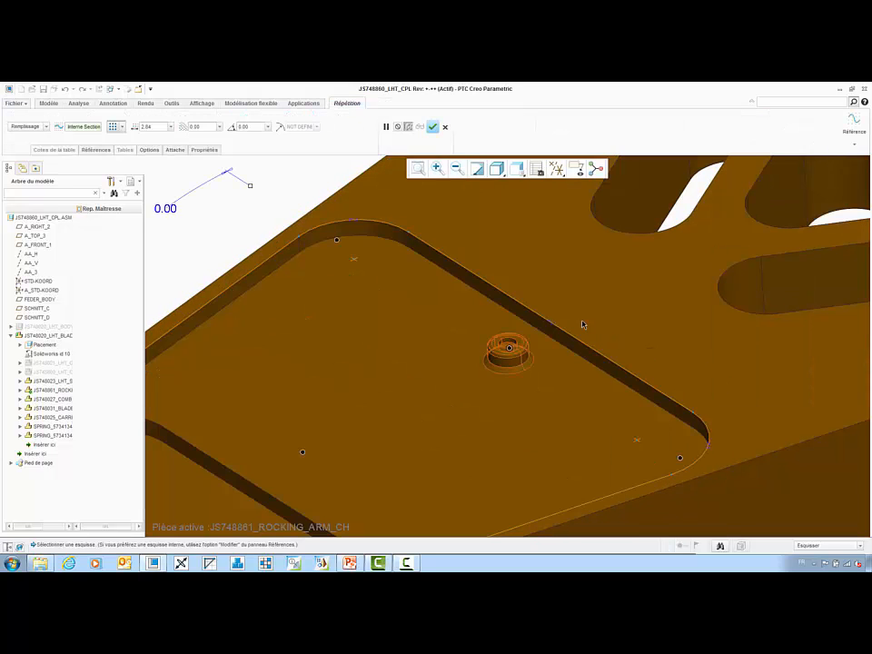
Set the fill pattern's spacing to 1.00, inset it from the pocket boundary, change its grid arrangement and complete it.
scroll(582, 324, up, 6)
drag(679, 223, 708, 240)
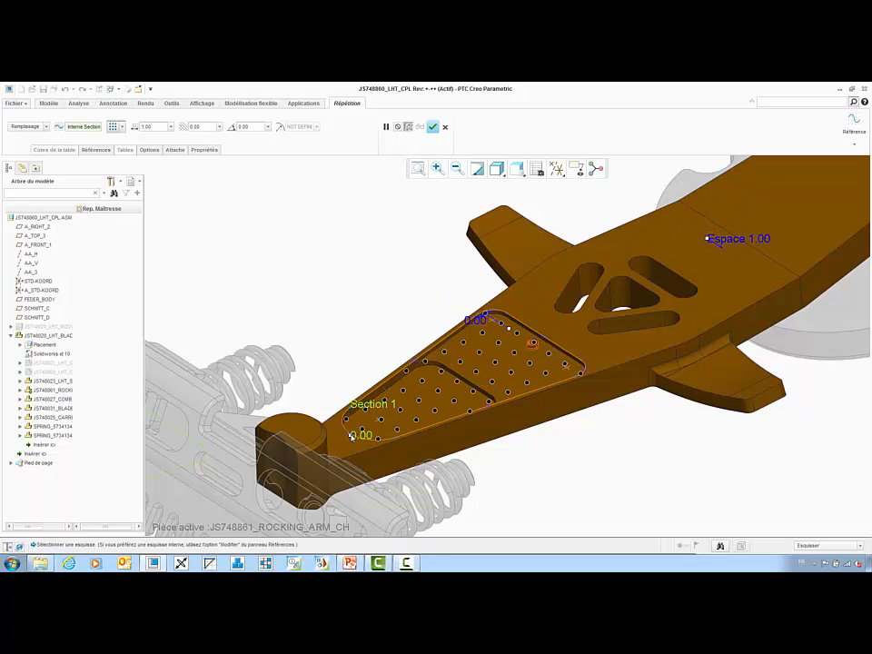
drag(363, 435, 360, 433)
click(121, 126)
click(114, 155)
middle_click(265, 202)
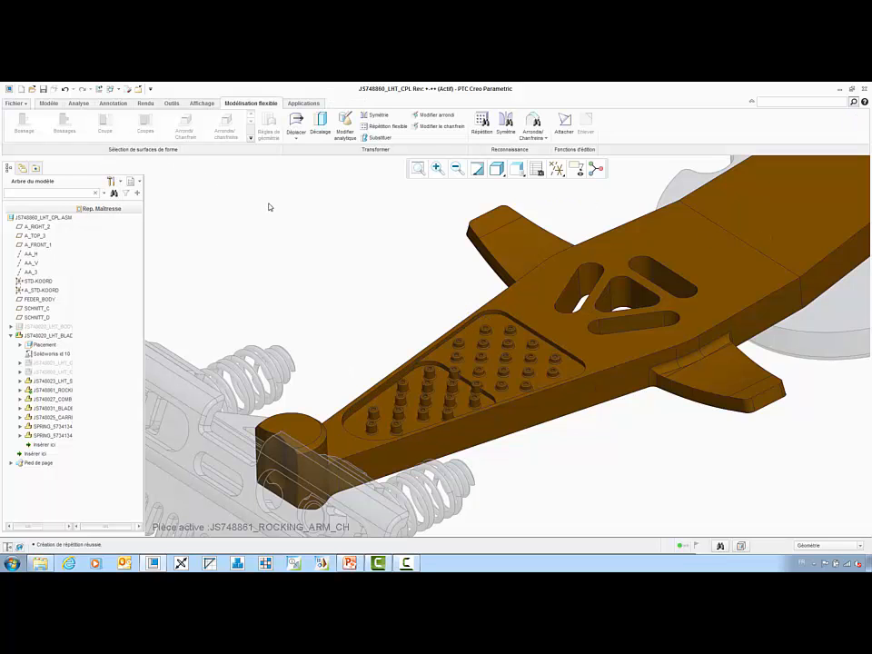
Set the radius of one patterned boss's cylindrical side to 0.30 with Modify Analytic Surface.
scroll(409, 397, up, 5)
click(421, 395)
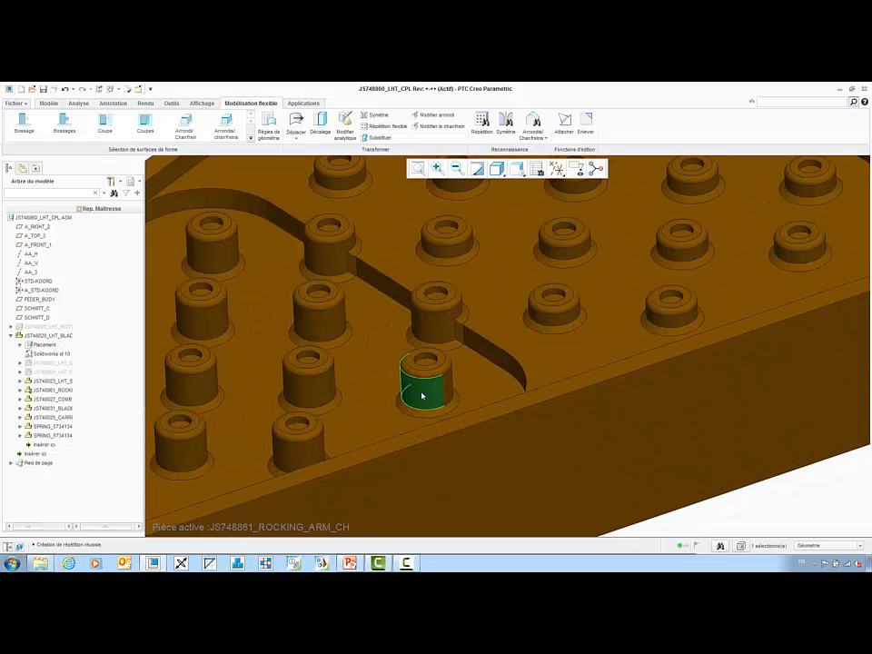
click(345, 125)
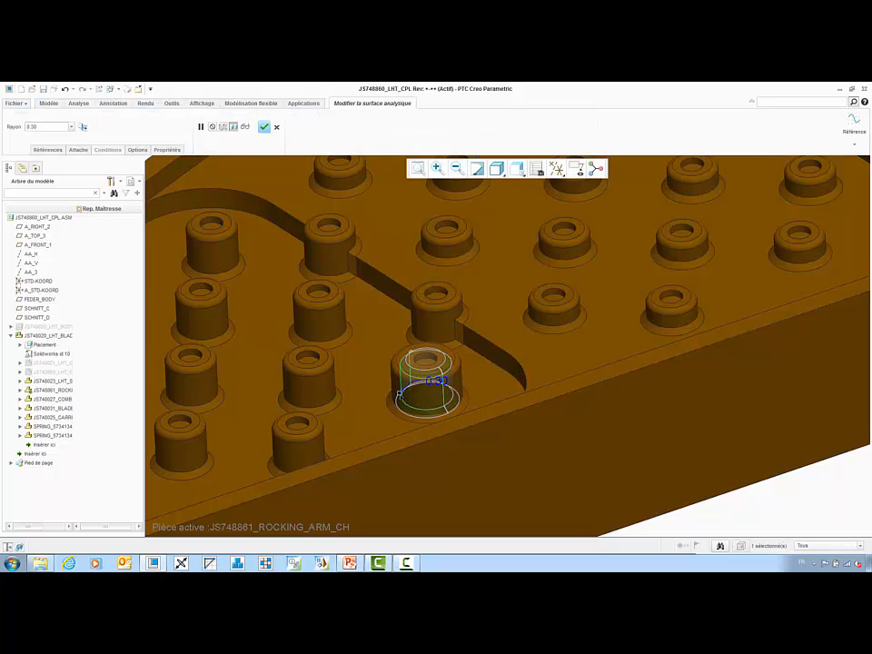
Propagate the boss radius change to all pattern members by referencing the arm's flexible pattern feature, and complete the modification.
scroll(398, 393, down, 3)
right_click(376, 335)
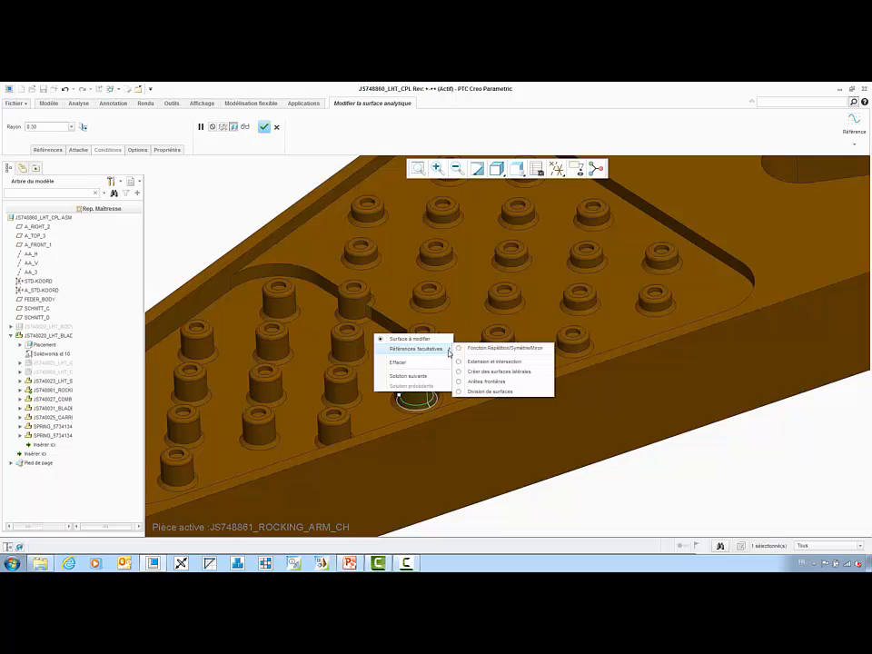
click(461, 350)
click(20, 391)
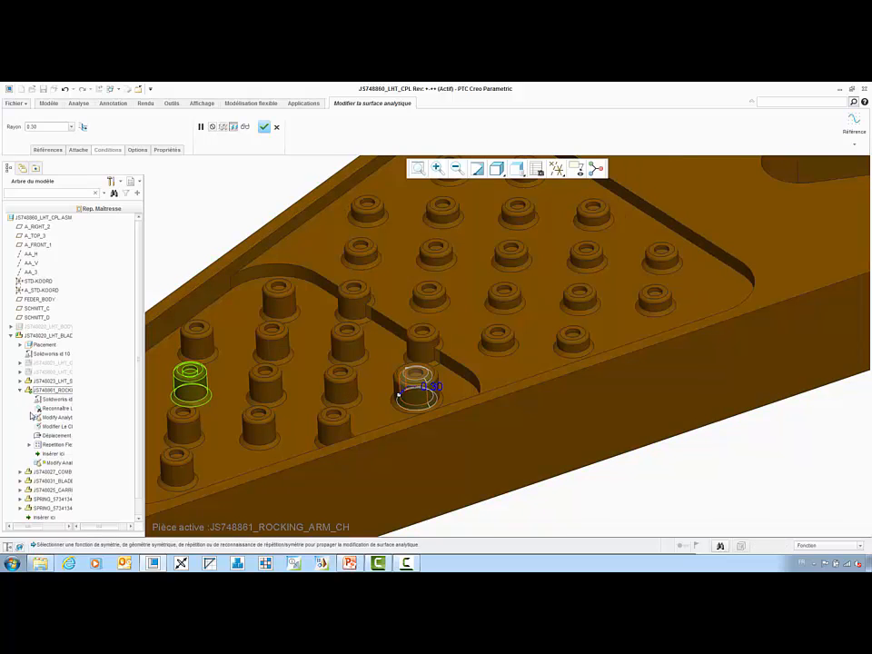
click(55, 444)
middle_click(155, 276)
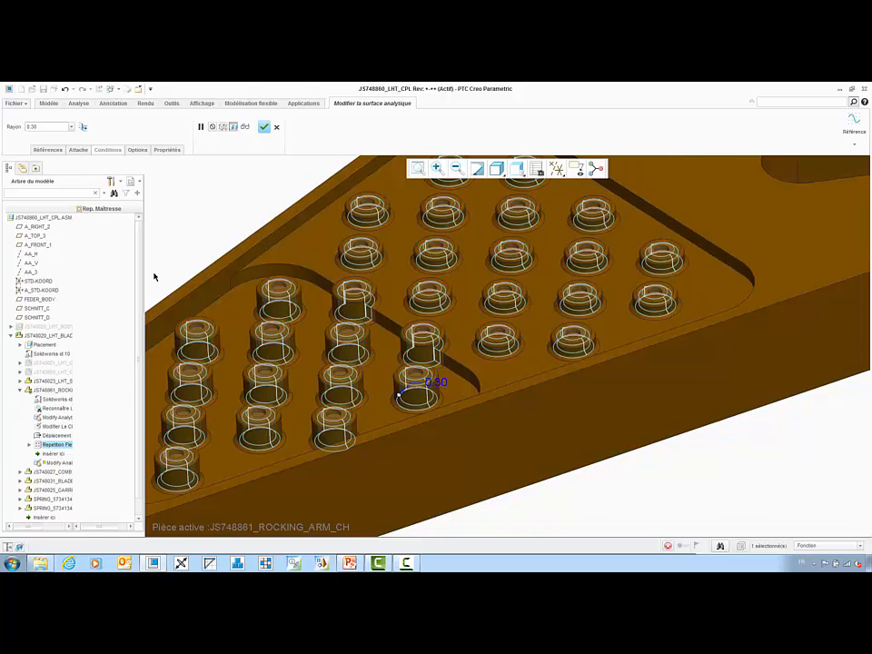
Restore the default view orientation, reactivate the top-level assembly JS748860_LHT_CPL and inspect the modified arm within it.
key(ctrl+d)
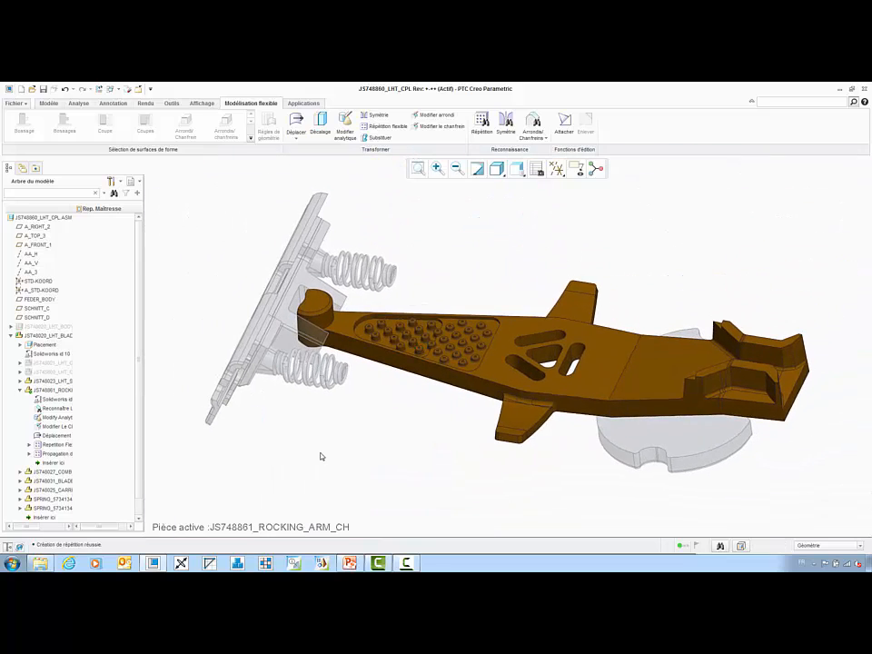
key(ctrl+a)
middle_drag(419, 396, 409, 463)
scroll(408, 463, up, 5)
scroll(401, 344, down, 5)
middle_drag(398, 361, 323, 247)
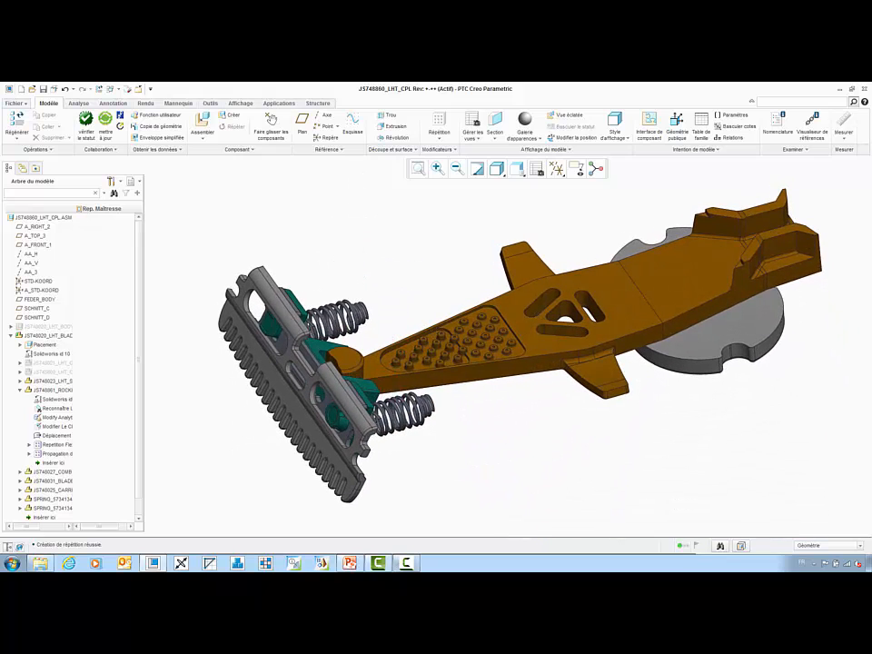
Switch to the PowerPoint presentation.
click(349, 563)
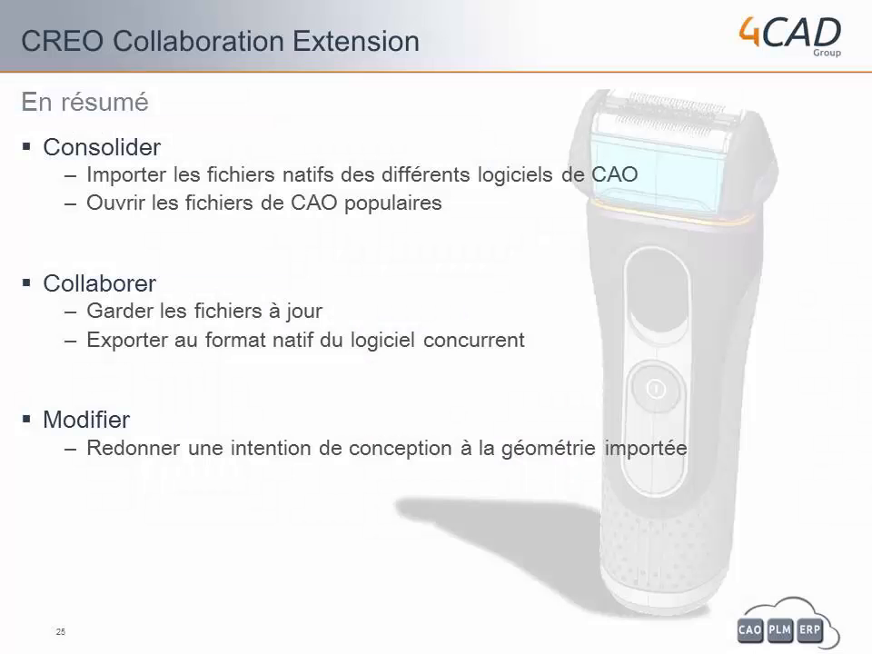